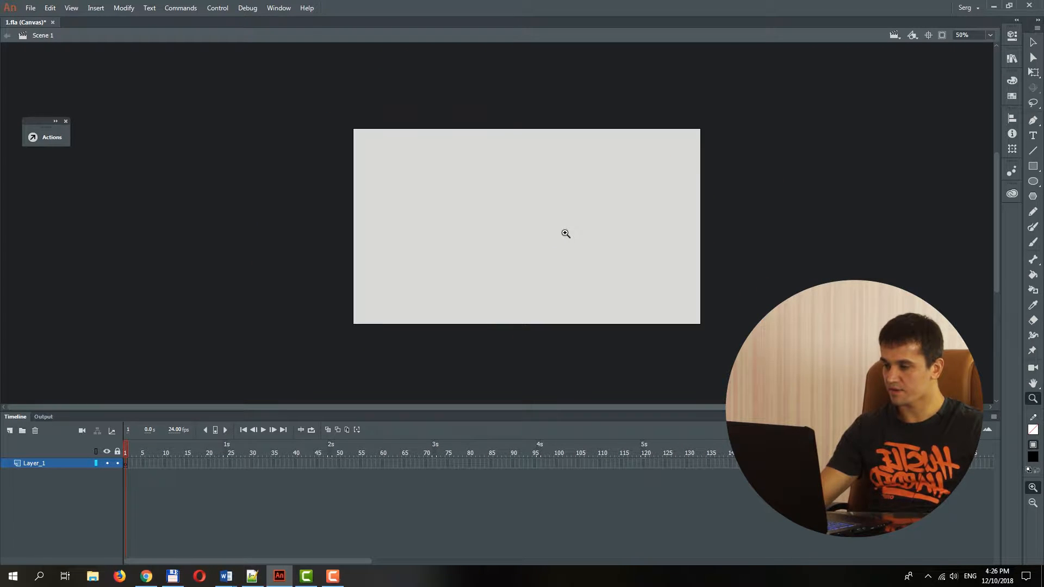
Paste the soccer ball onto the stage and move it just outside the stage's left edge.
{"action": "key", "text": "ctrl+v"}
{"action": "left_click", "coordinate": [531, 220]}
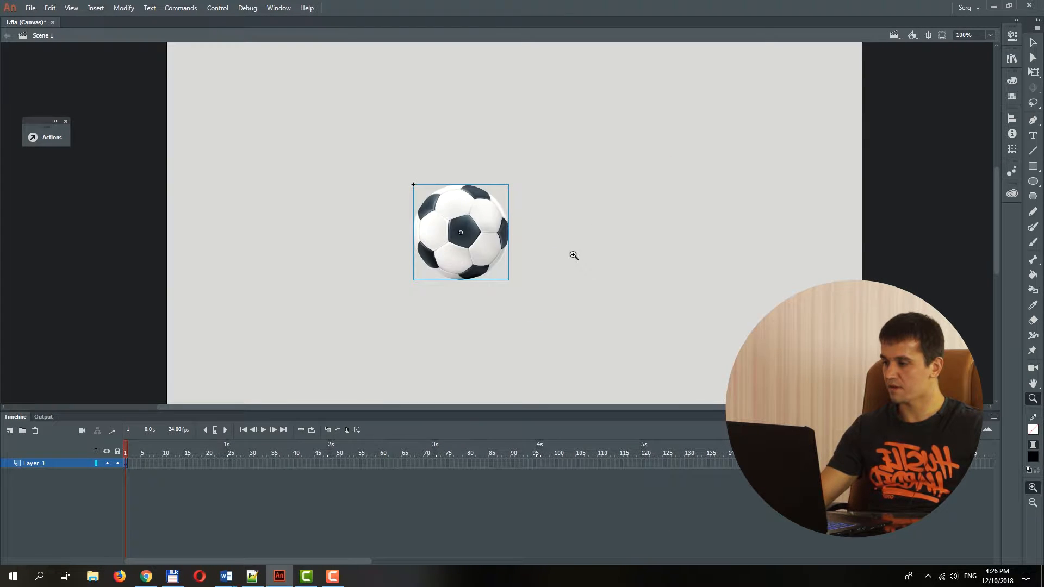
{"action": "key", "text": "v"}
{"action": "left_click_drag", "start_coordinate": [468, 247], "coordinate": [106, 237]}
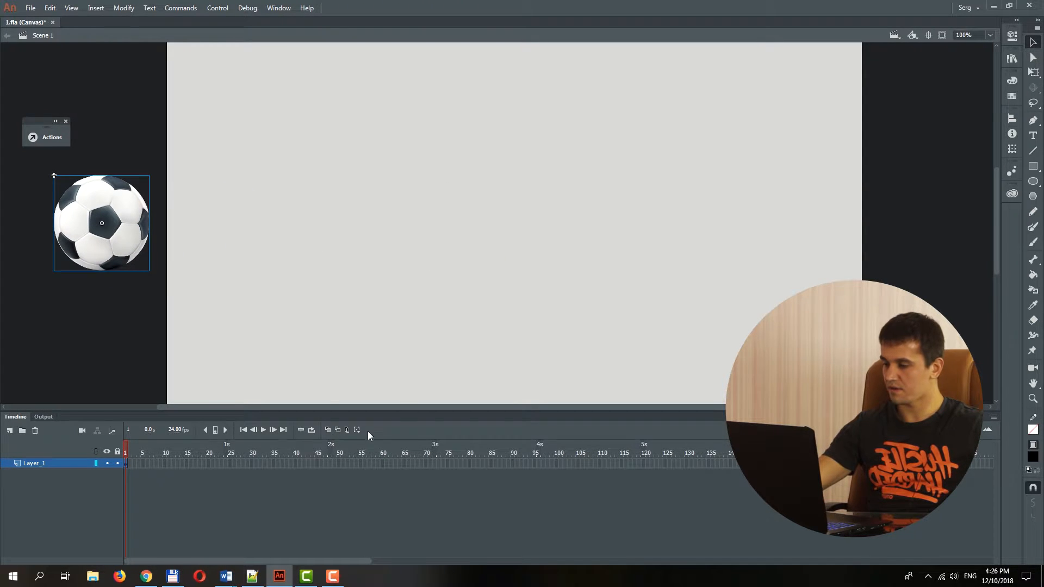
Add a keyframe for the ball at frame 25 and extend the layer's frames to about frame 52.
{"action": "left_click", "coordinate": [273, 463]}
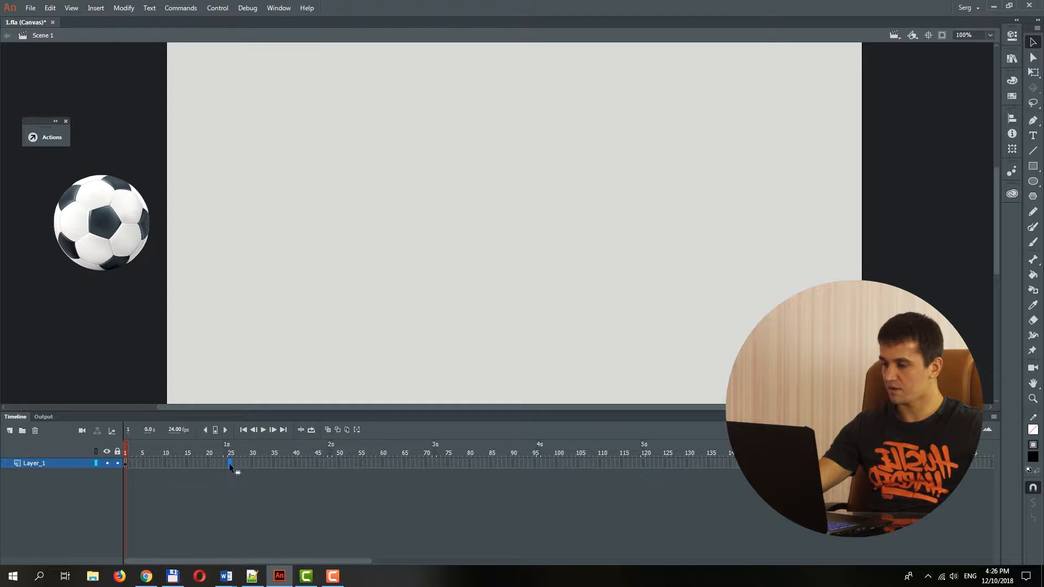
{"action": "key", "text": "F6"}
{"action": "left_click", "coordinate": [348, 465]}
{"action": "key", "text": "F6"}
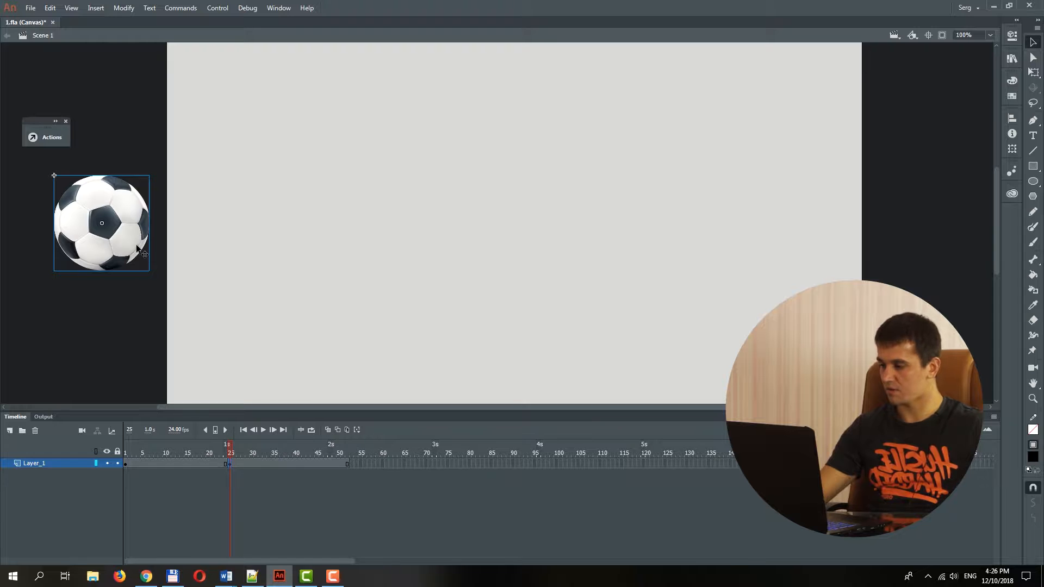
Rename Layer_1 to ball.
{"action": "key", "text": "z"}
{"action": "left_click", "coordinate": [555, 179], "text": "alt"}
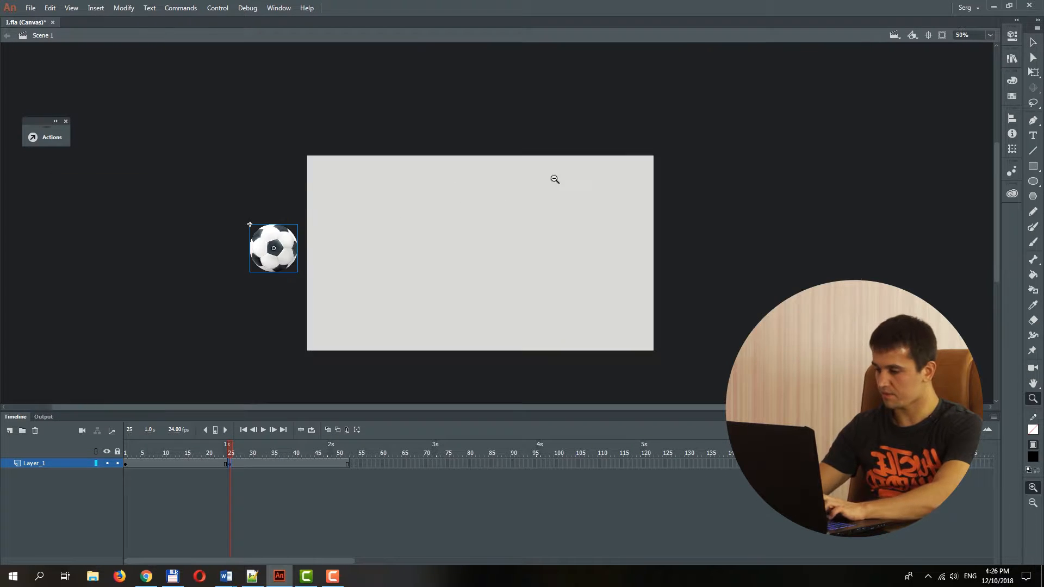
{"action": "double_click", "coordinate": [38, 463]}
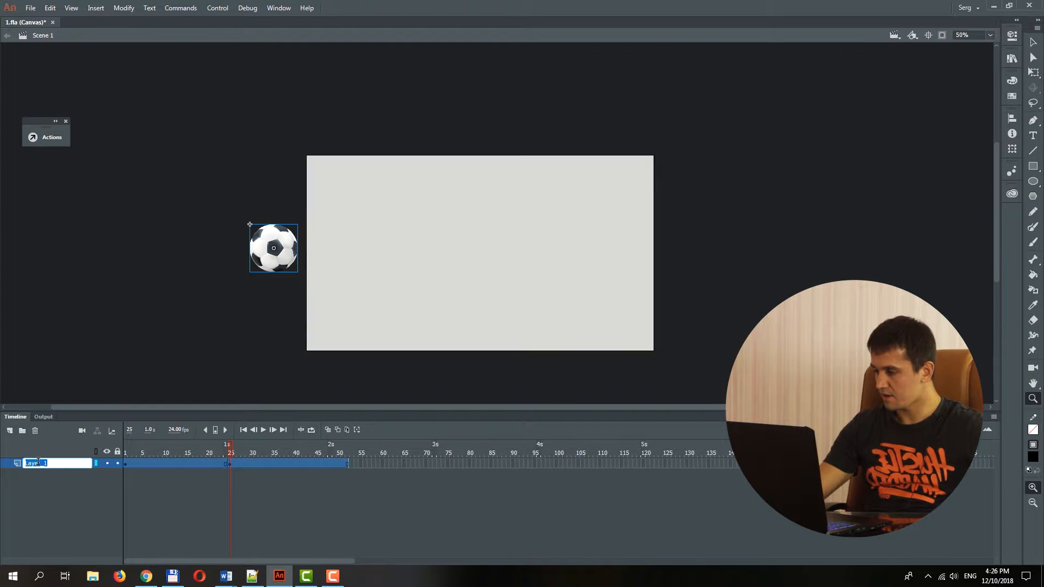
{"action": "type", "text": "ball"}
{"action": "key", "text": "Return"}
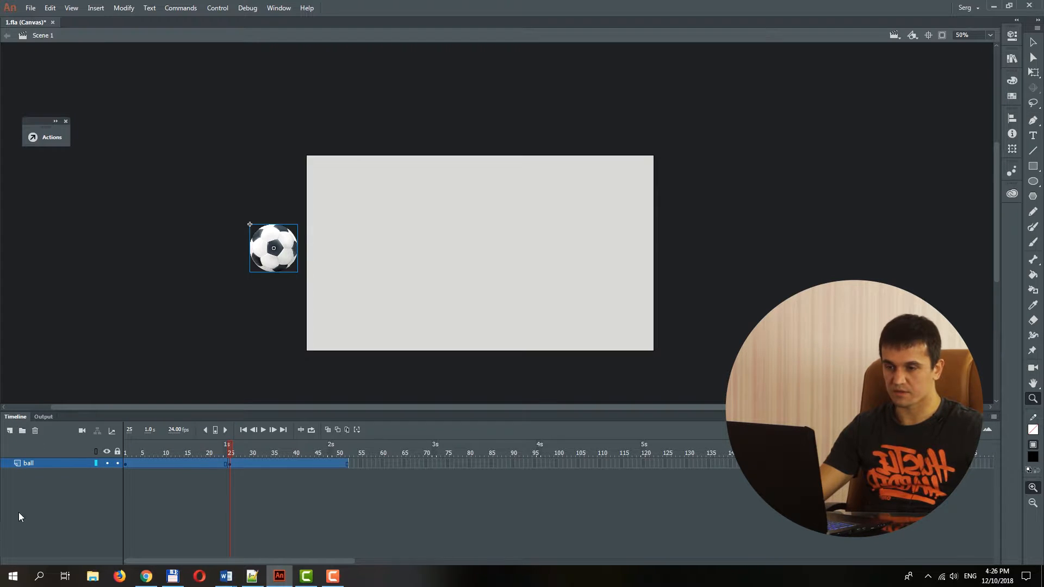
Draw a tall black rectangle over the stage's right edge on a new layer and name that layer wall.
{"action": "left_click", "coordinate": [9, 431]}
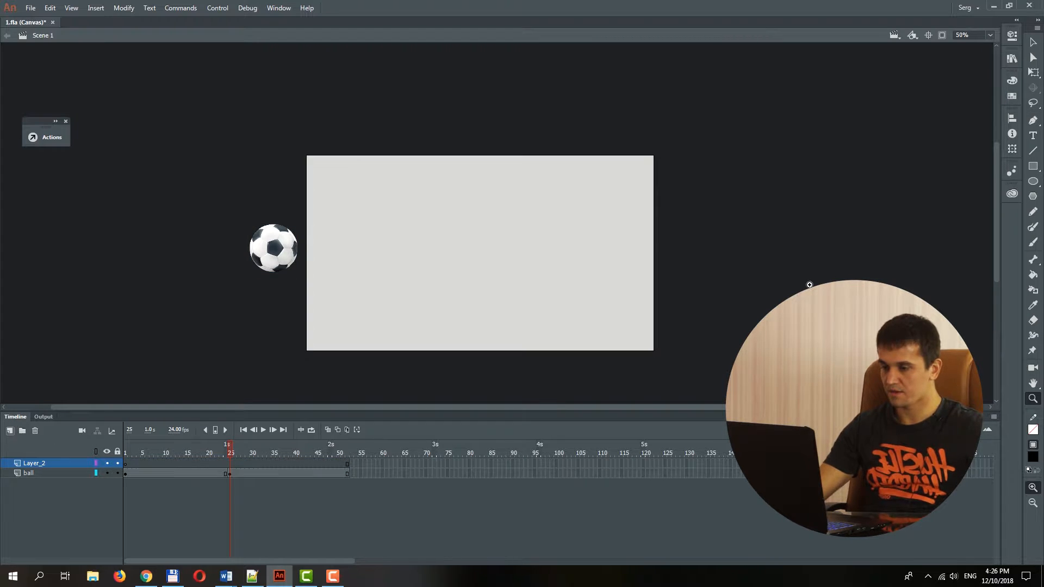
{"action": "left_click", "coordinate": [1031, 169]}
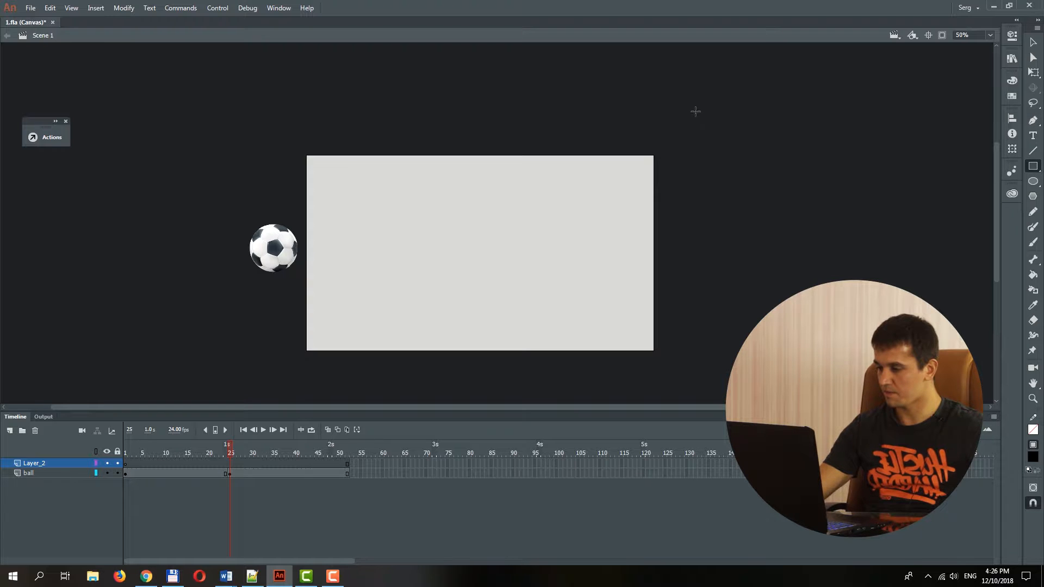
{"action": "left_click_drag", "start_coordinate": [692, 110], "coordinate": [556, 386]}
{"action": "key", "text": "v"}
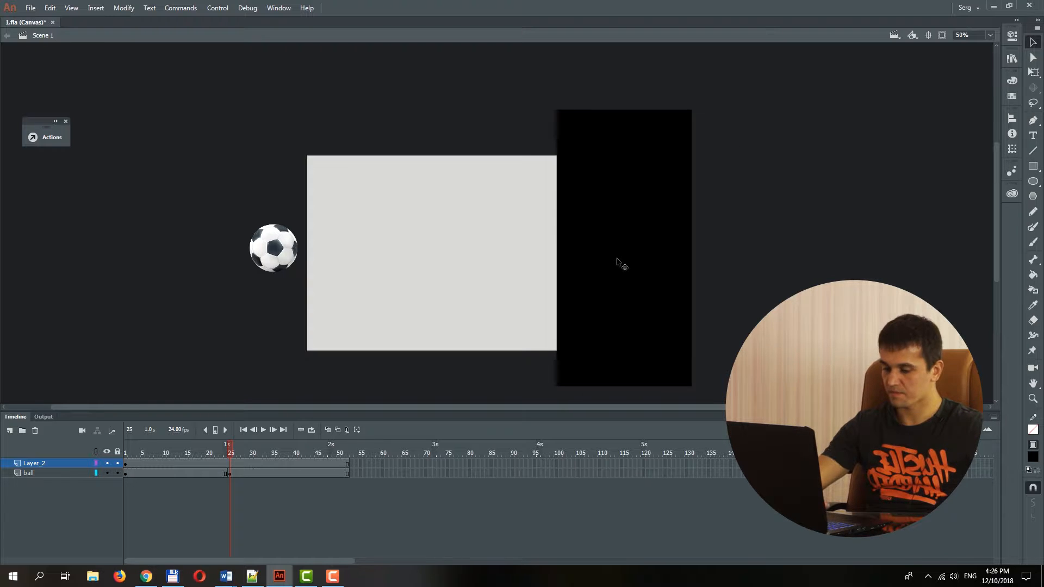
{"action": "double_click", "coordinate": [35, 464]}
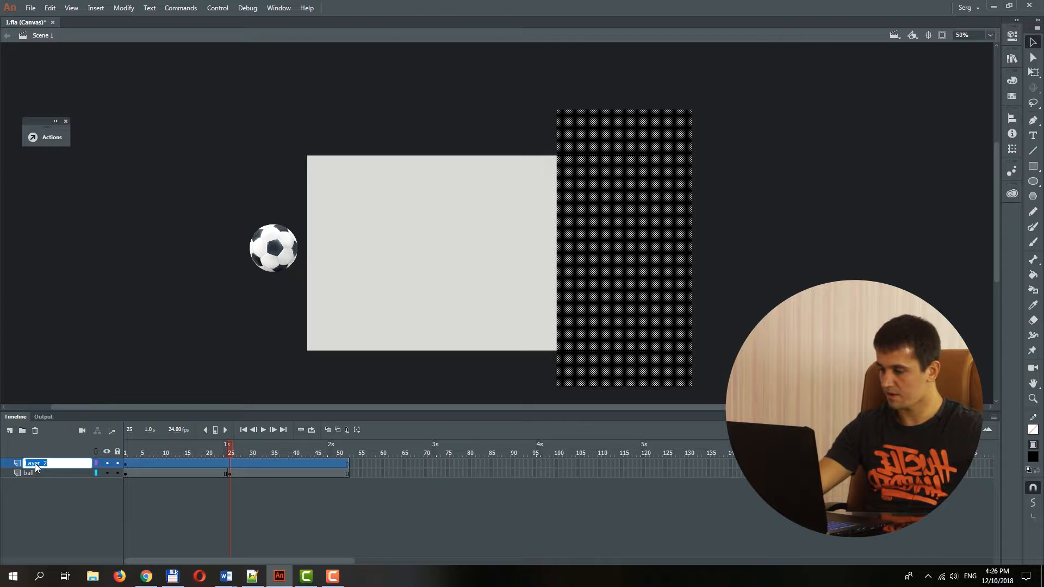
{"action": "type", "text": "wall"}
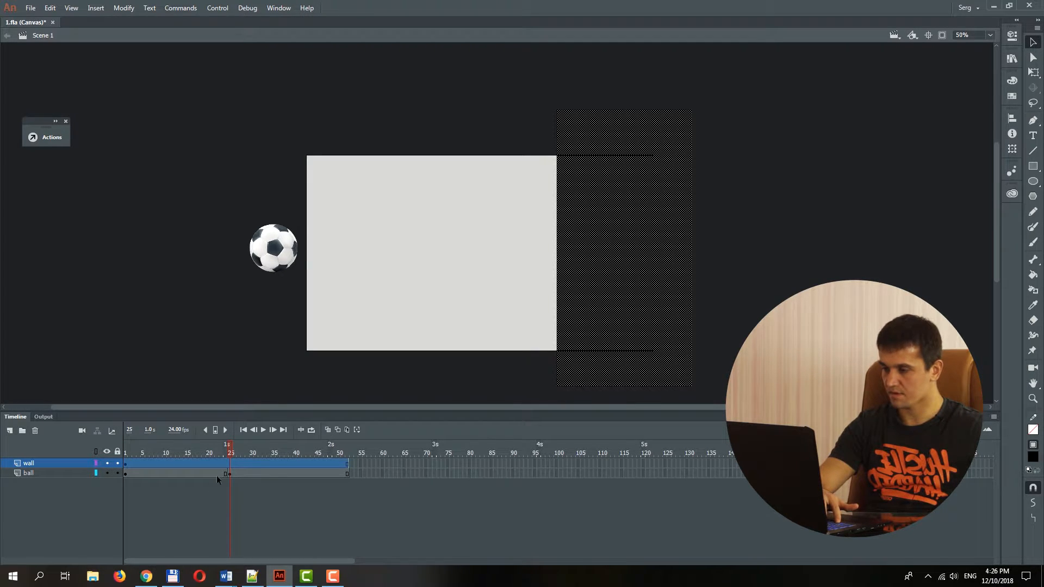
At frame 25, move the ball horizontally across the stage until it touches the wall's left edge.
{"action": "left_click", "coordinate": [233, 474]}
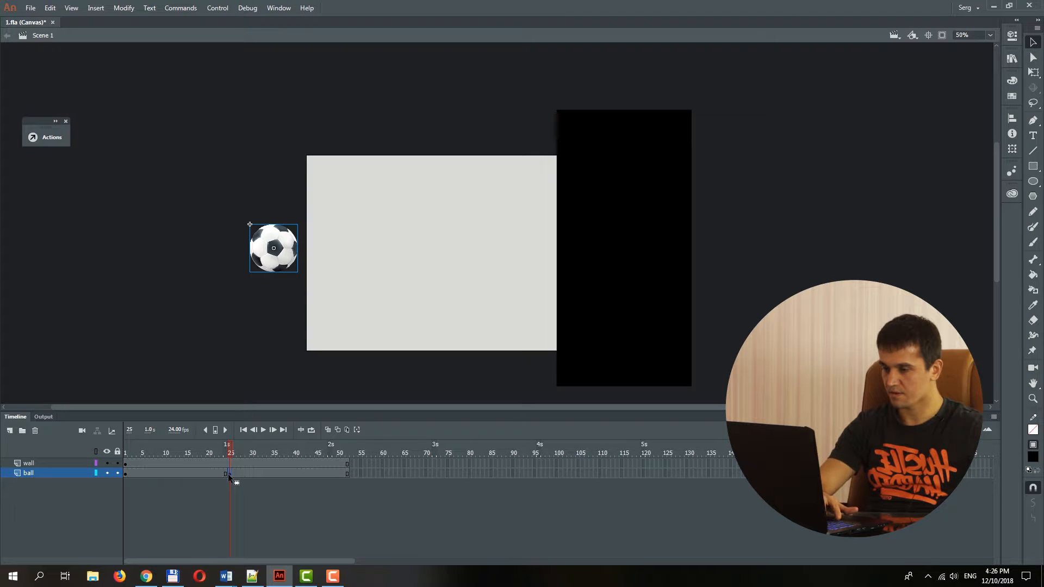
{"action": "key", "text": "shift+Right"}
{"action": "key", "text": "shift+Right"}
{"action": "key", "text": "shift+Right"}
{"action": "key", "text": "shift+Right"}
{"action": "key", "text": "shift+Right"}
{"action": "key", "text": "shift+Right"}
{"action": "key", "text": "shift+Right"}
{"action": "key", "text": "shift+Right"}
{"action": "key", "text": "shift+Right"}
{"action": "key", "text": "shift+Right"}
{"action": "key", "text": "shift+Right"}
{"action": "key", "text": "shift+Right"}
{"action": "key", "text": "shift+Right"}
{"action": "key", "text": "shift+Right"}
{"action": "key", "text": "shift+Right"}
{"action": "key", "text": "shift+Right"}
{"action": "key", "text": "shift+Right"}
{"action": "key", "text": "shift+Right"}
{"action": "key", "text": "shift+Right"}
{"action": "key", "text": "shift+Right"}
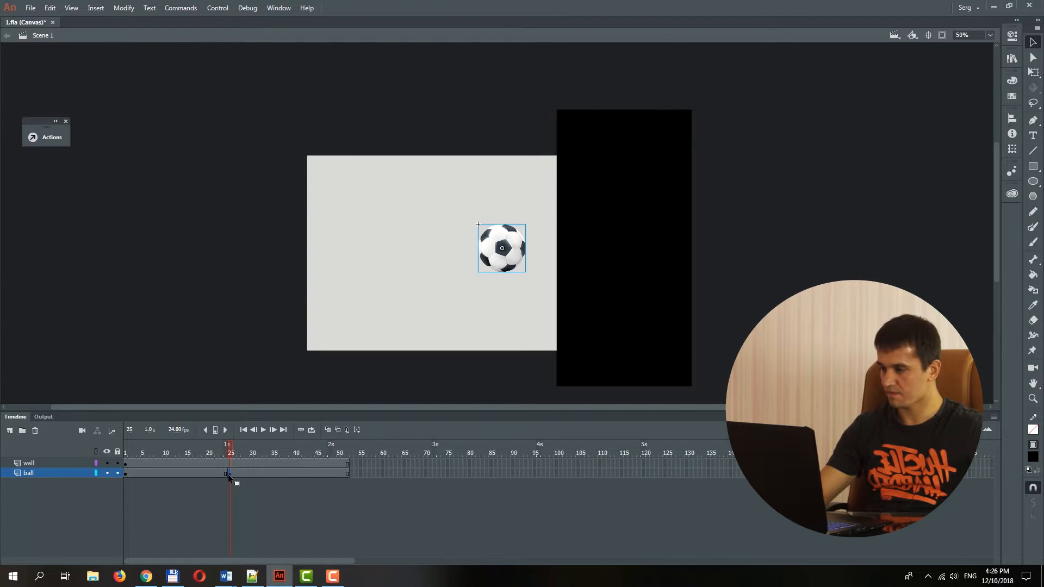
{"action": "key", "text": "shift+Right"}
{"action": "key", "text": "shift+Right"}
{"action": "key", "text": "shift+Right"}
{"action": "key", "text": "shift+Right"}
{"action": "key", "text": "shift+Right"}
{"action": "key", "text": "shift+Right"}
{"action": "key", "text": "shift+Right"}
{"action": "key", "text": "shift+Right"}
{"action": "key", "text": "shift+Right"}
{"action": "key", "text": "shift+Right"}
{"action": "key", "text": "shift+Right"}
{"action": "key", "text": "shift+Right"}
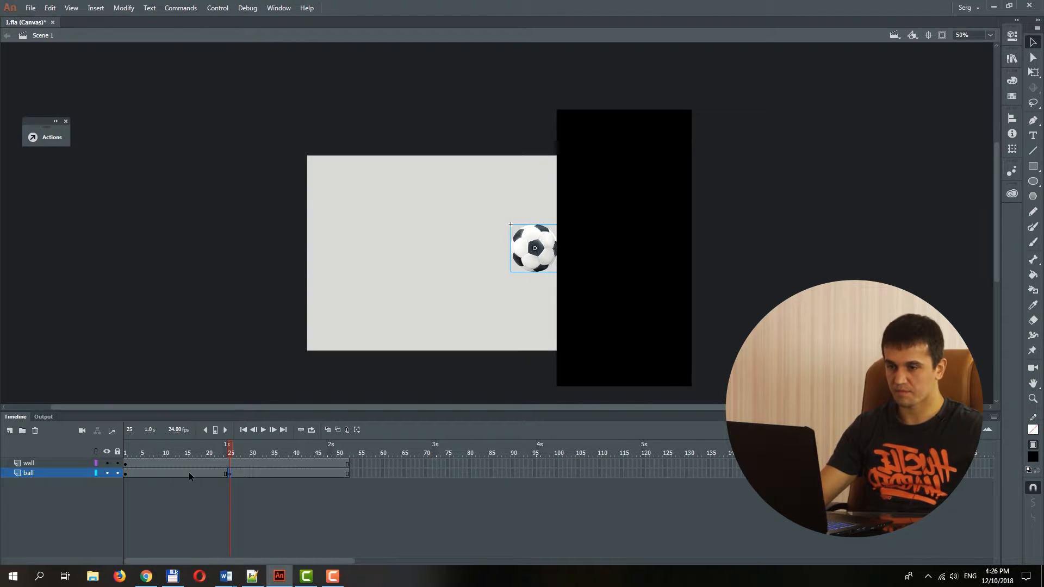
Create a classic tween between the ball layer's keyframes at frames 1 and 25, with Classic Ease set to -100.
{"action": "right_click", "coordinate": [189, 473]}
{"action": "left_click", "coordinate": [247, 194]}
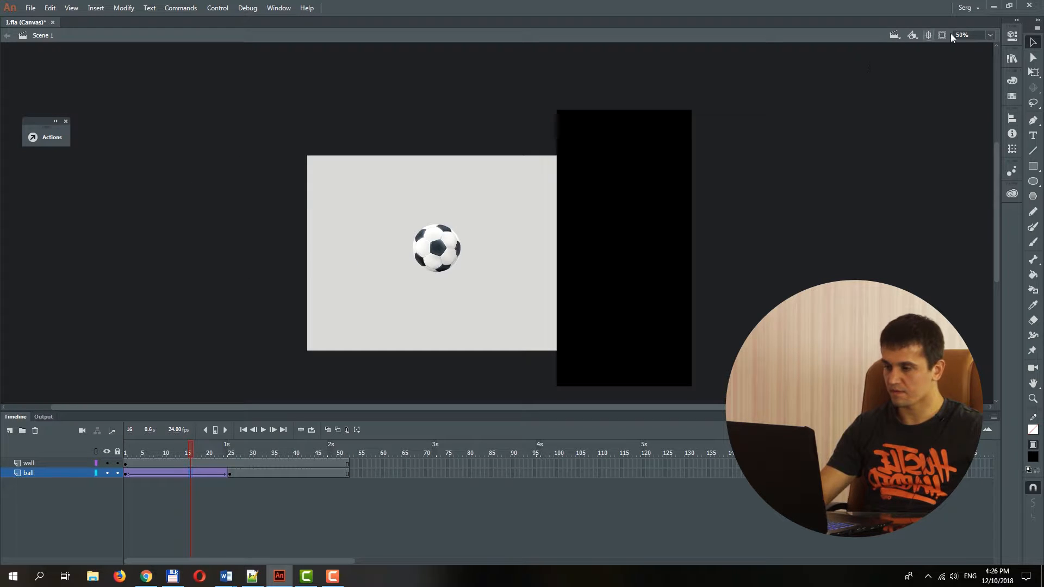
{"action": "left_click", "coordinate": [1012, 36]}
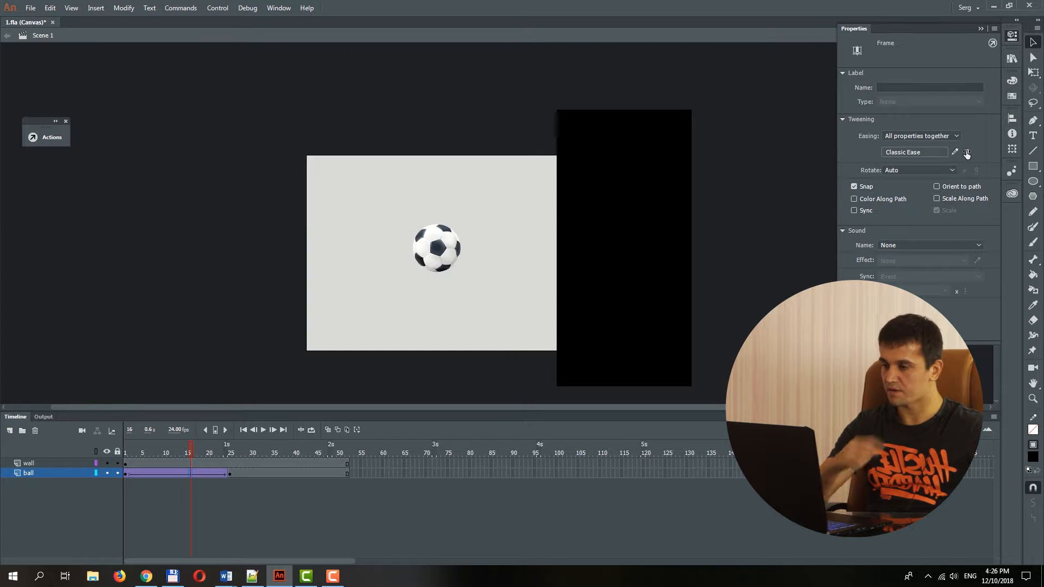
{"action": "left_click_drag", "start_coordinate": [967, 155], "coordinate": [827, 156]}
Save the document and test the movie in the browser, returning to the Animate document.
{"action": "key", "text": "ctrl+s"}
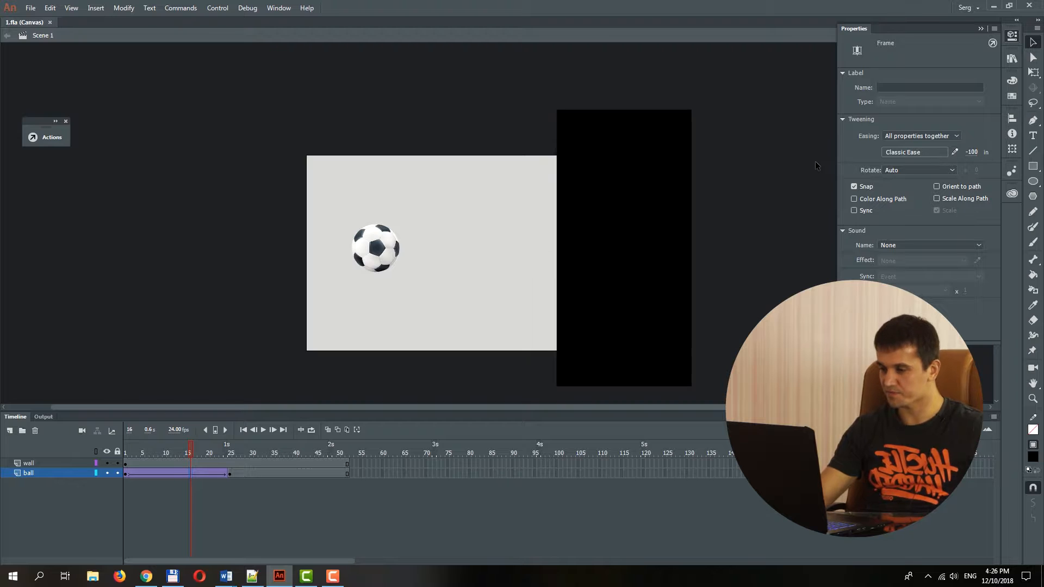
{"action": "key", "text": "ctrl+Return"}
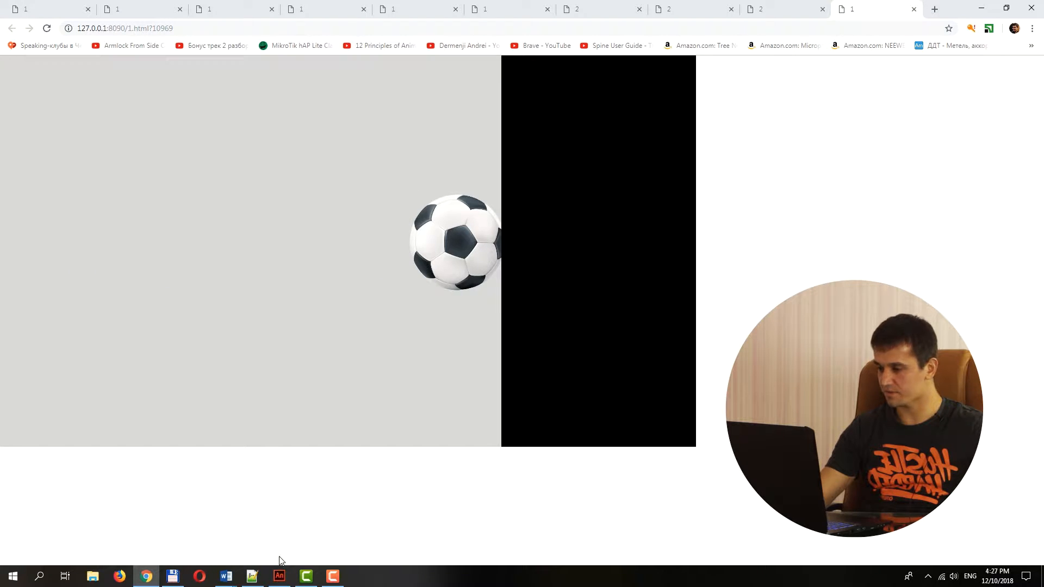
{"action": "mouse_move", "coordinate": [278, 581]}
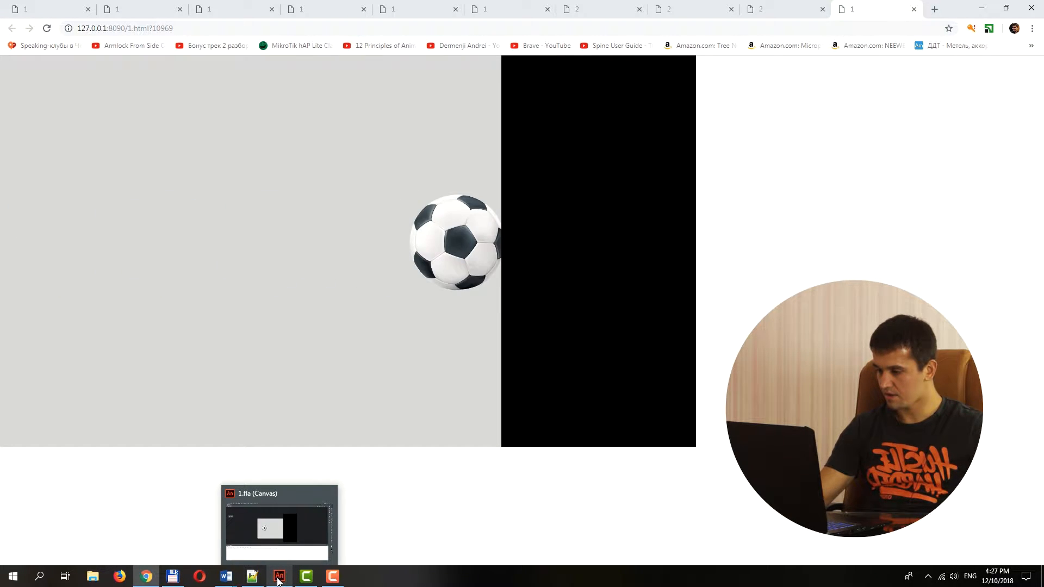
{"action": "left_click", "coordinate": [278, 581]}
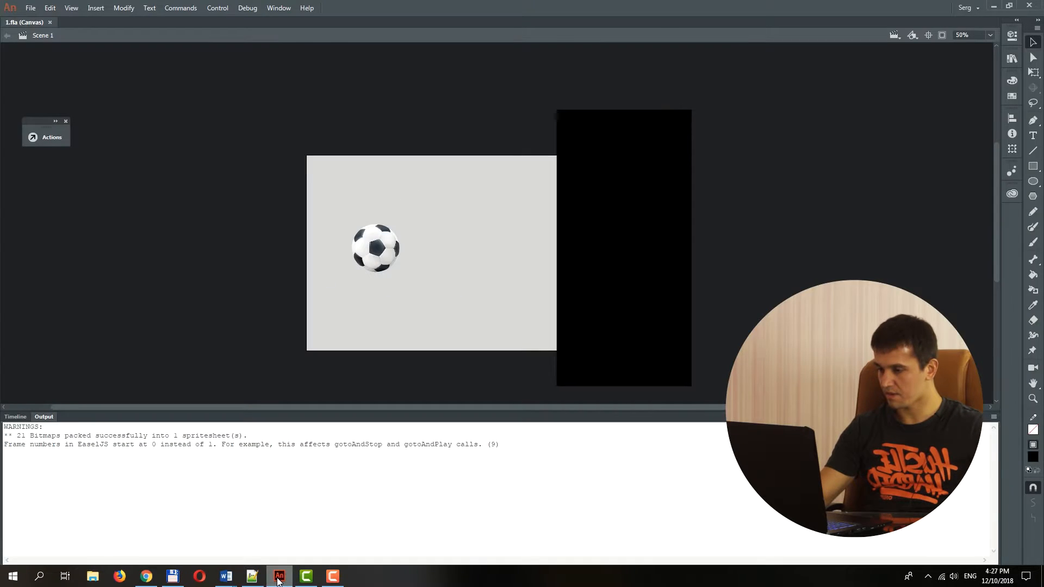
Scrub through the timeline to review the ball's movement toward the wall.
{"action": "left_click", "coordinate": [16, 416]}
{"action": "left_click", "coordinate": [241, 475]}
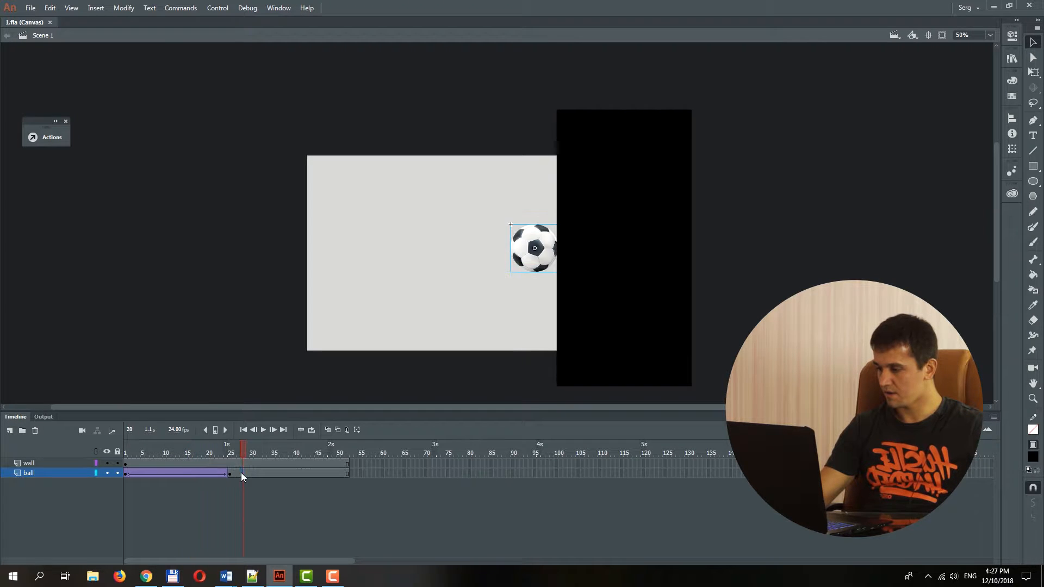
{"action": "left_click_drag", "start_coordinate": [244, 445], "coordinate": [256, 446]}
{"action": "left_click_drag", "start_coordinate": [376, 449], "coordinate": [152, 446]}
Copy the ball layer.
{"action": "right_click", "coordinate": [37, 472]}
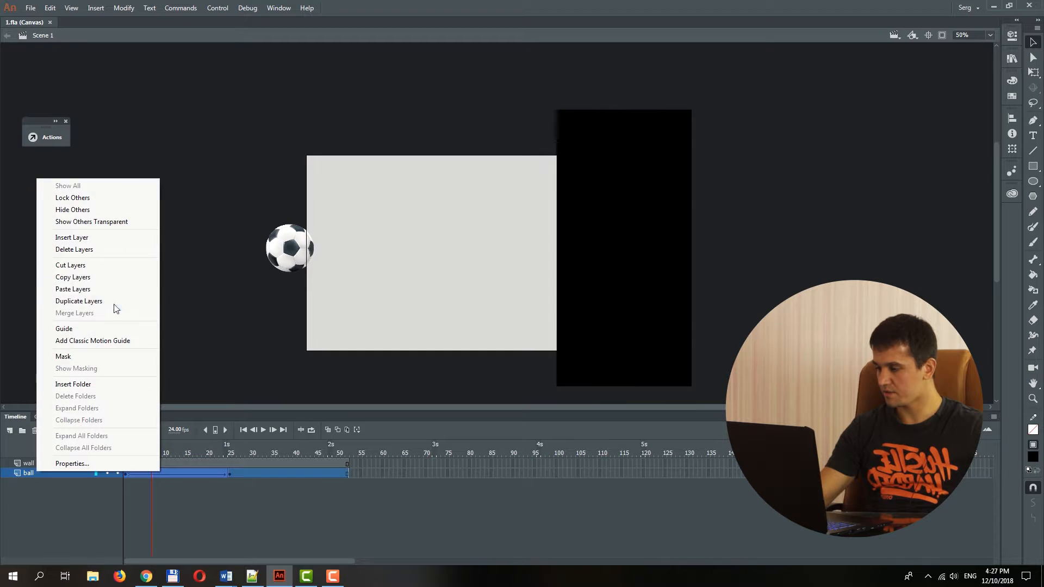
{"action": "left_click", "coordinate": [87, 279]}
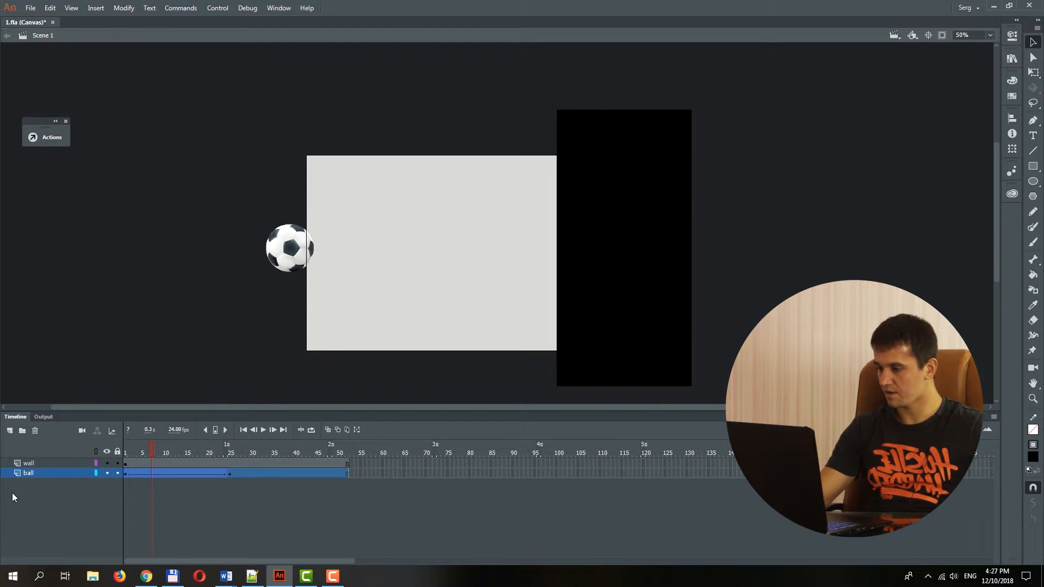
{"action": "right_click", "coordinate": [32, 473]}
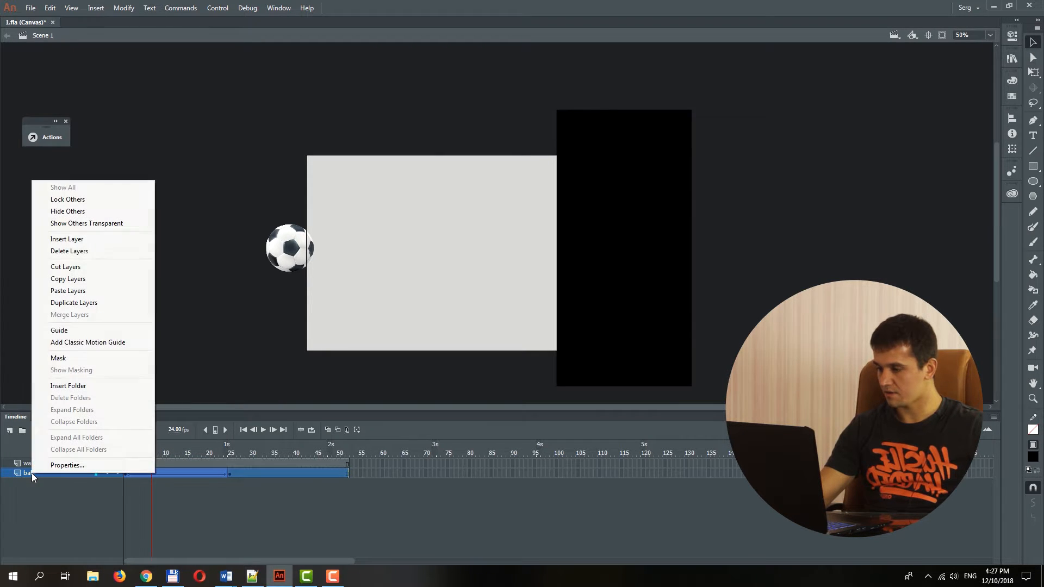
{"action": "left_click", "coordinate": [253, 475]}
Enable editing of multiple frames, select the ball layer's frames 1 to 28, and shift the ball down in both keyframes.
{"action": "left_click", "coordinate": [252, 474]}
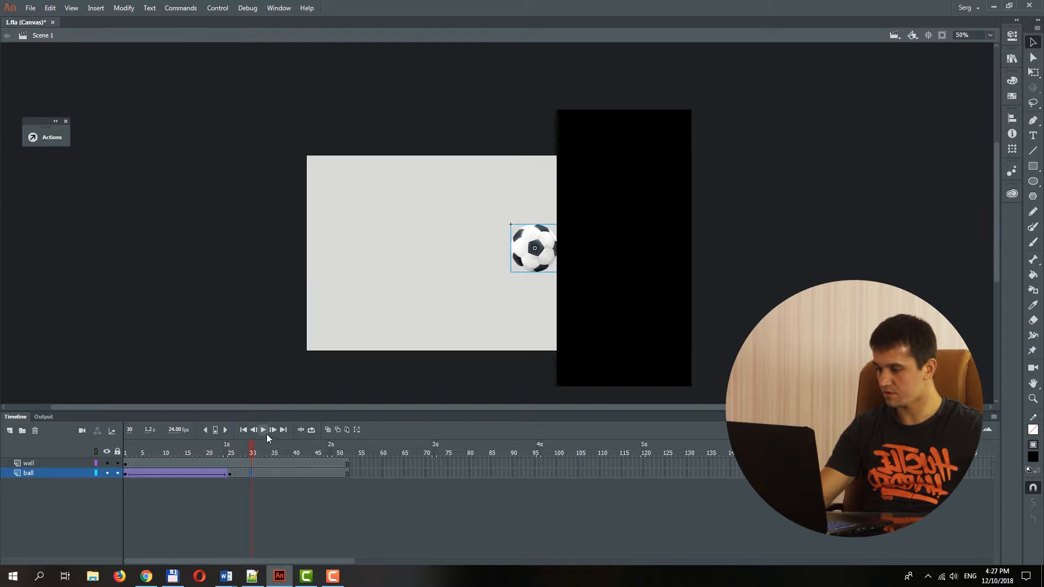
{"action": "left_click", "coordinate": [348, 429]}
{"action": "left_click", "coordinate": [243, 474]}
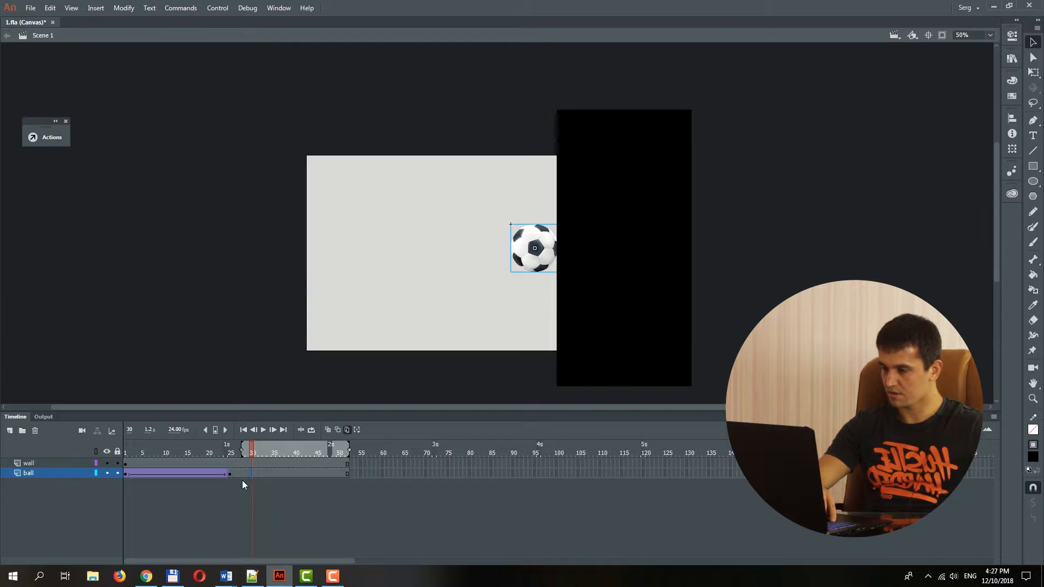
{"action": "left_click", "coordinate": [127, 473]}
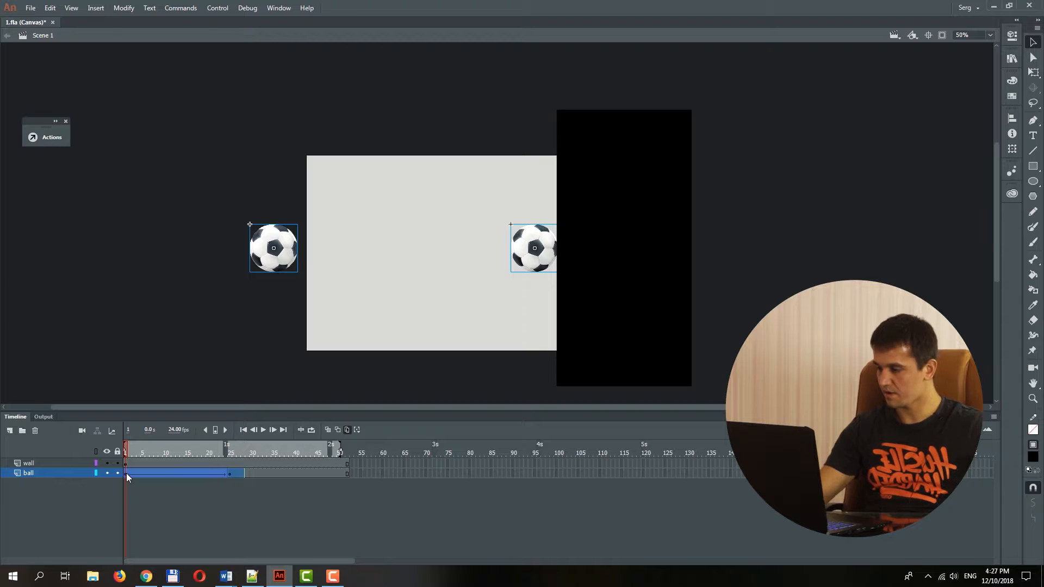
{"action": "key", "text": "shift+Down"}
{"action": "key", "text": "shift+Down"}
{"action": "key", "text": "shift+Down"}
{"action": "key", "text": "shift+Down"}
{"action": "key", "text": "shift+Down"}
{"action": "key", "text": "shift+Down"}
{"action": "key", "text": "shift+Down"}
{"action": "key", "text": "shift+Down"}
{"action": "key", "text": "shift+Down"}
{"action": "key", "text": "shift+Down"}
{"action": "key", "text": "shift+Down"}
{"action": "key", "text": "shift+Down"}
{"action": "key", "text": "shift+Down"}
{"action": "key", "text": "shift+Down"}
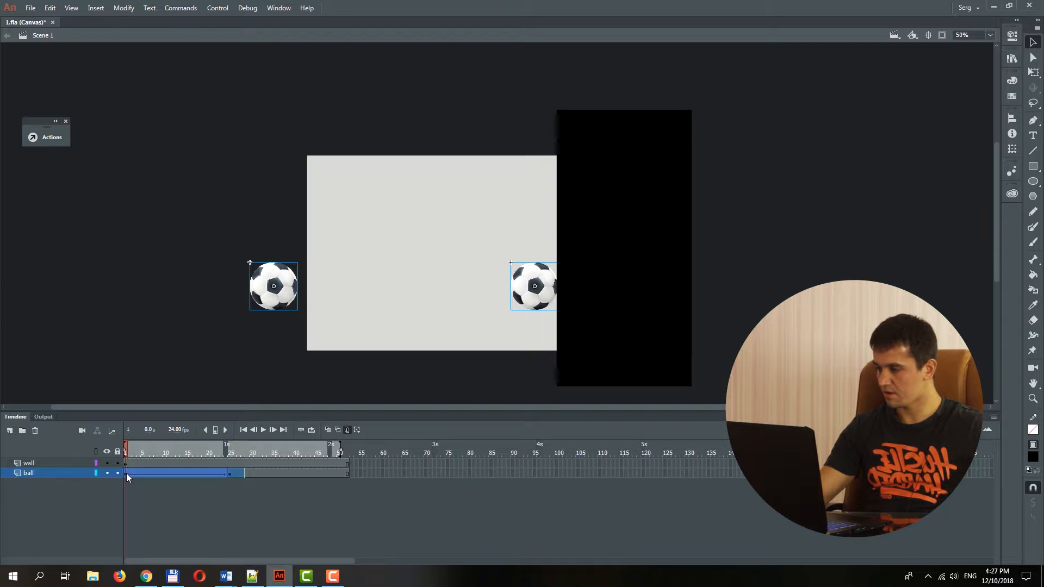
Paste the copied ball layer and shift its ball up in both keyframes, leaving a gap above the lower ball.
{"action": "right_click", "coordinate": [57, 472]}
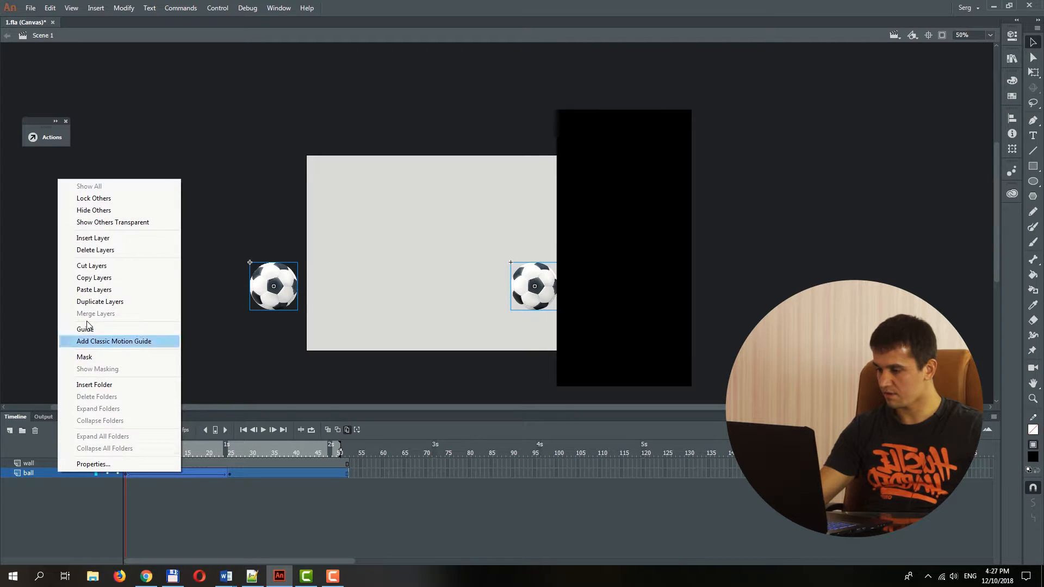
{"action": "left_click", "coordinate": [94, 290]}
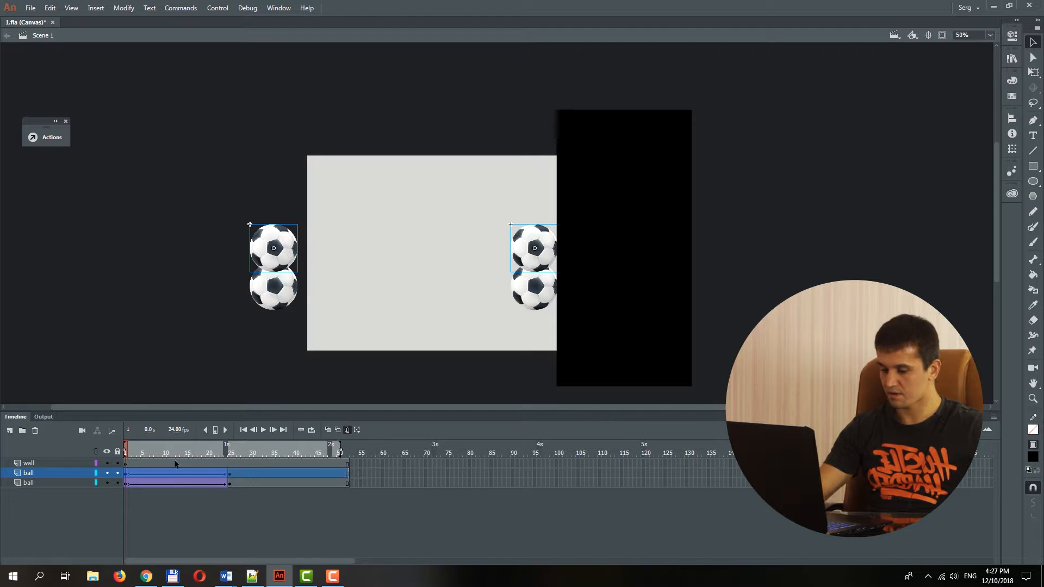
{"action": "left_click", "coordinate": [274, 474]}
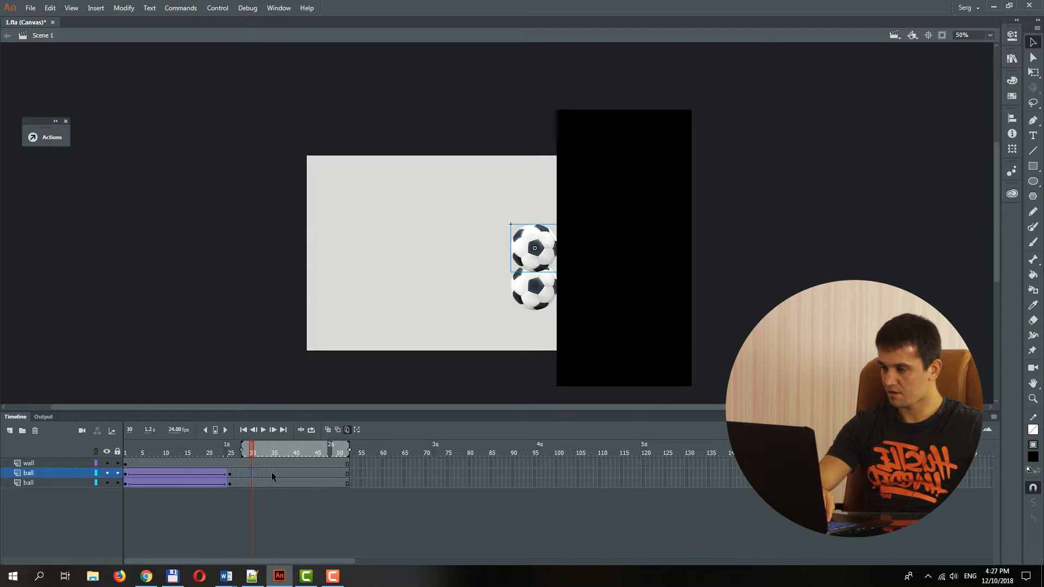
{"action": "left_click", "coordinate": [126, 472], "text": "shift"}
{"action": "key", "text": "shift+Up"}
{"action": "key", "text": "shift+Up"}
{"action": "key", "text": "shift+Up"}
{"action": "key", "text": "shift+Up"}
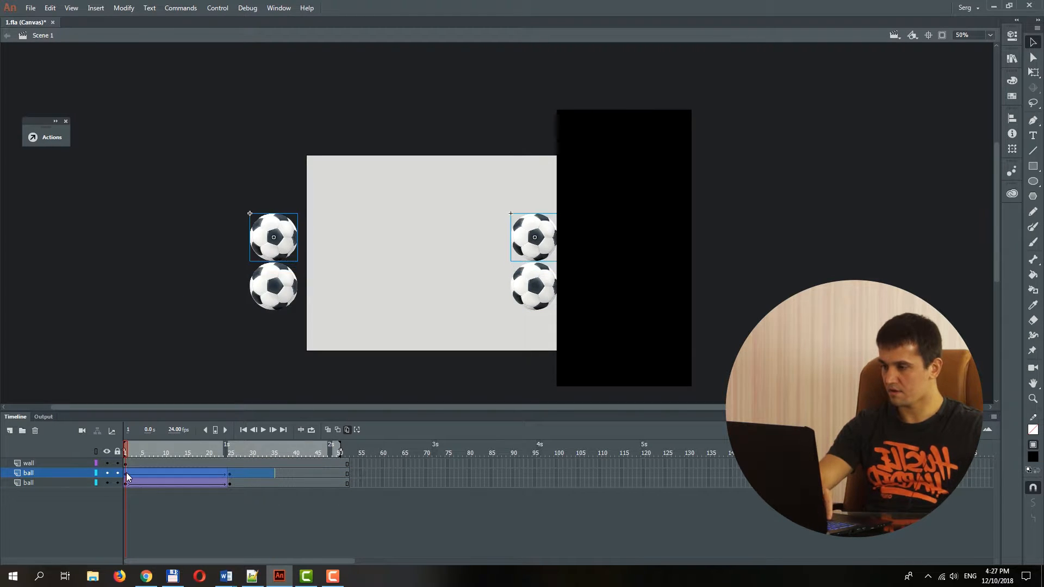
{"action": "key", "text": "shift+Up"}
{"action": "key", "text": "shift+Up"}
{"action": "key", "text": "shift+Up"}
{"action": "key", "text": "shift+Up"}
{"action": "key", "text": "shift+Up"}
{"action": "key", "text": "shift+Up"}
{"action": "key", "text": "shift+Up"}
{"action": "key", "text": "shift+Up"}
{"action": "key", "text": "shift+Up"}
{"action": "key", "text": "shift+Up"}
{"action": "key", "text": "shift+Up"}
{"action": "key", "text": "shift+Up"}
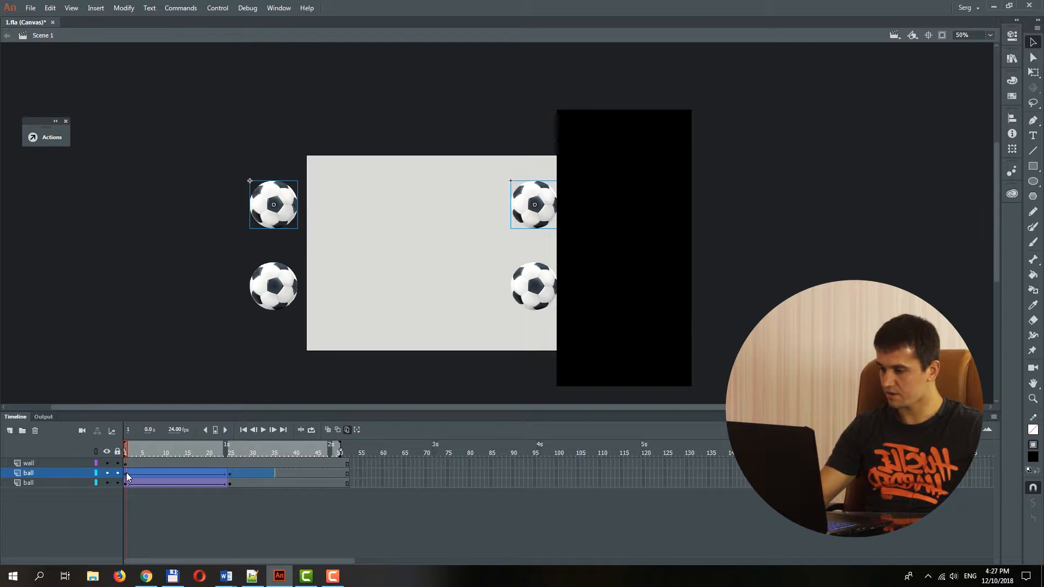
{"action": "key", "text": "shift+Down"}
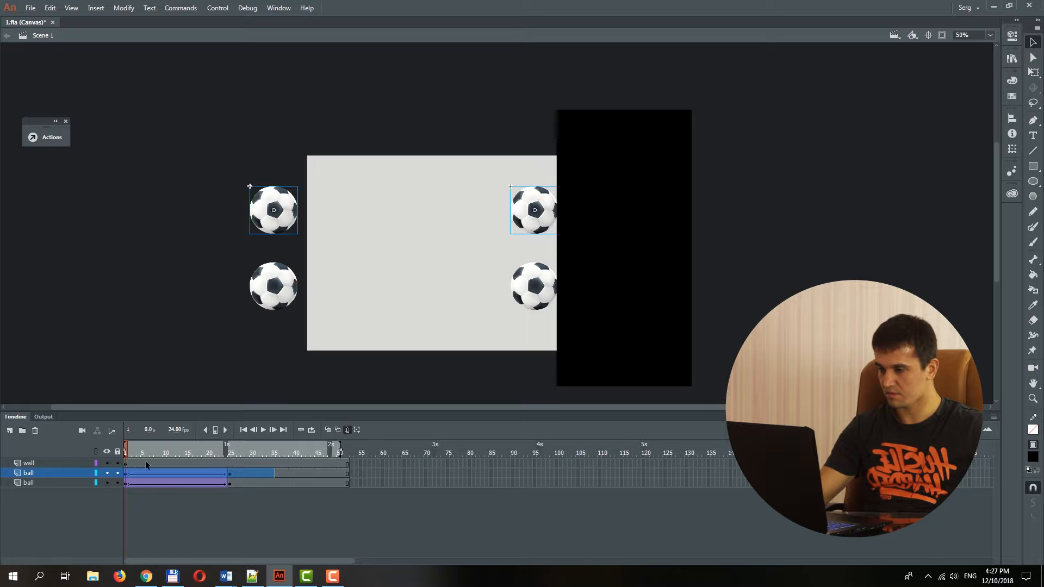
Turn off multi-frame editing, then flatten the upper ball vertically and stretch it horizontally into a long ellipse at frame 1.
{"action": "left_click", "coordinate": [226, 449]}
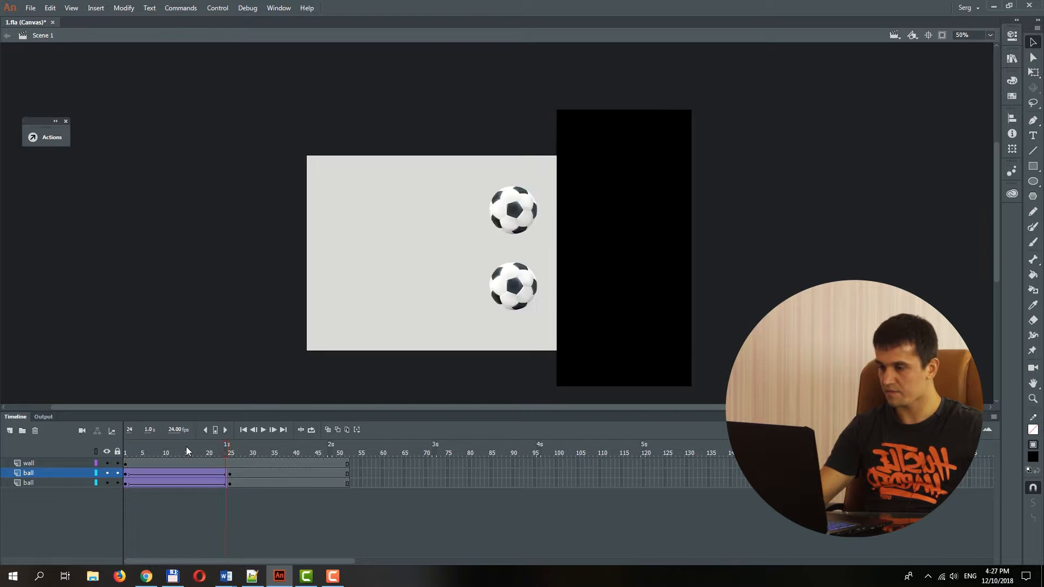
{"action": "left_click_drag", "start_coordinate": [187, 446], "coordinate": [125, 440]}
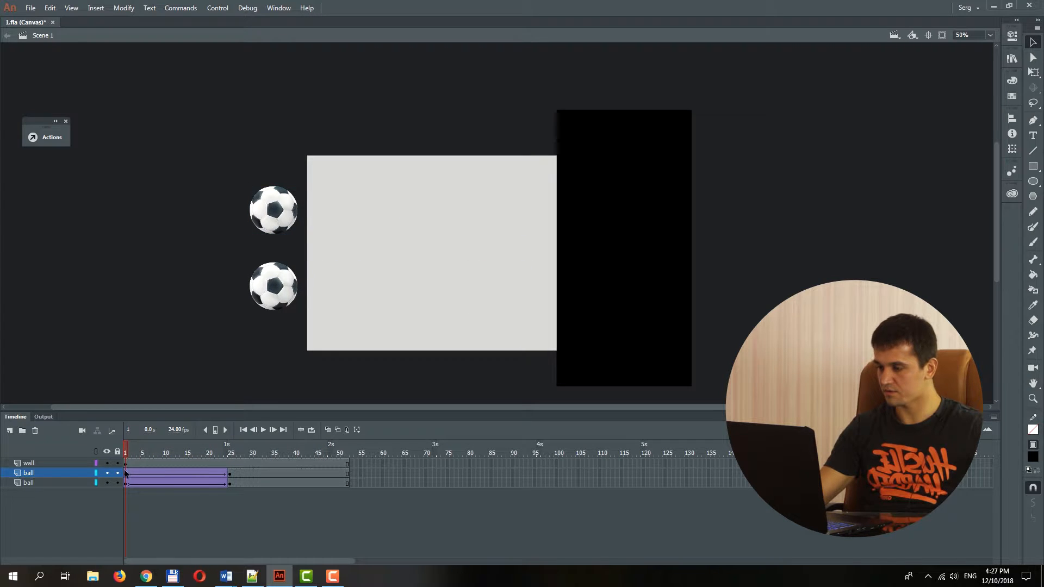
{"action": "key", "text": "z"}
{"action": "left_click", "coordinate": [279, 210]}
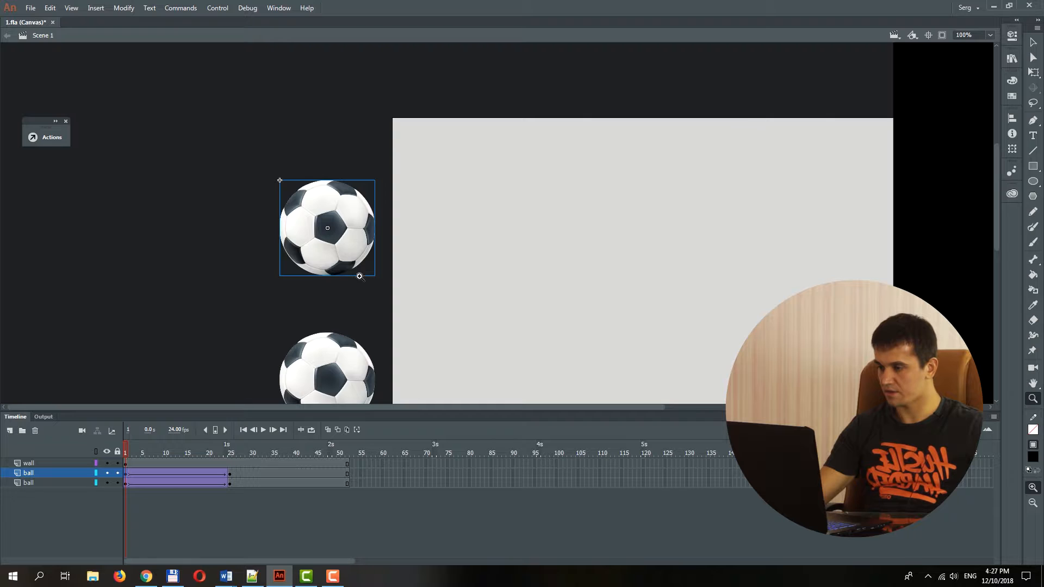
{"action": "key", "text": "q"}
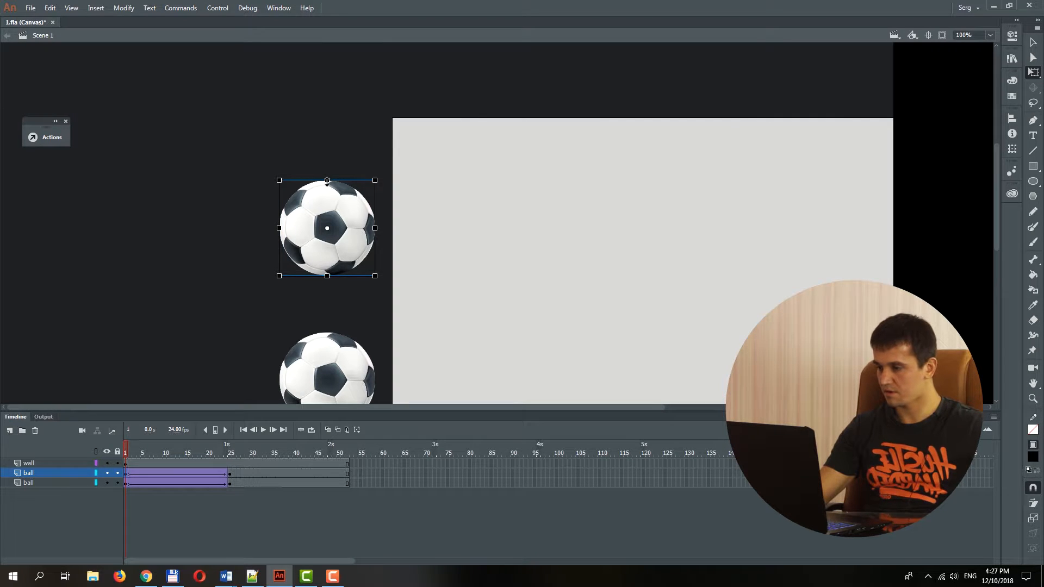
{"action": "left_click_drag", "start_coordinate": [327, 181], "coordinate": [325, 202]}
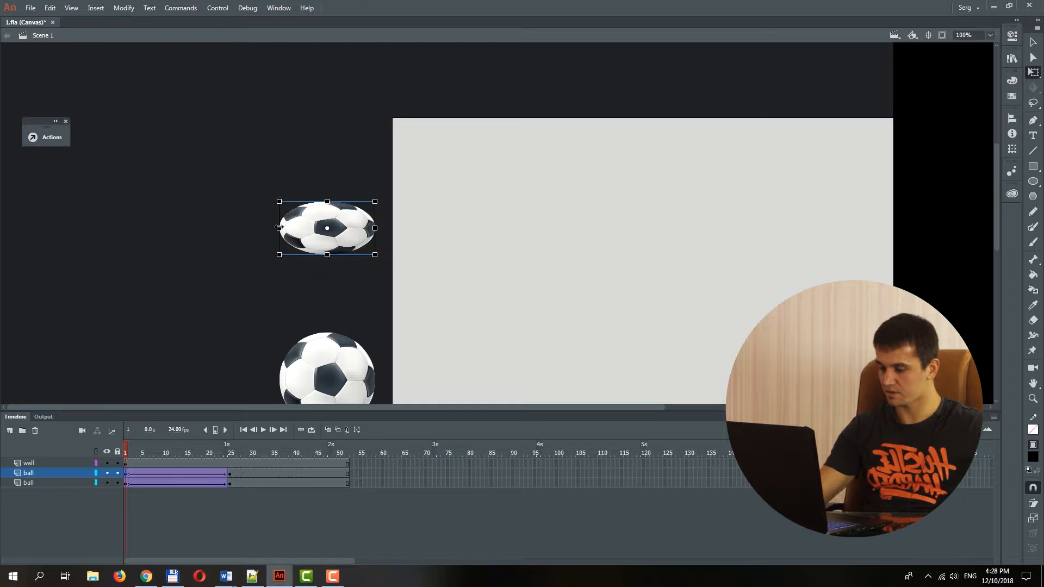
{"action": "left_click_drag", "start_coordinate": [279, 227], "coordinate": [217, 237]}
{"action": "key", "text": "v"}
Test the movie in the browser to compare the stretched ball with the plain one, then return to Animate's timeline.
{"action": "key", "text": "z"}
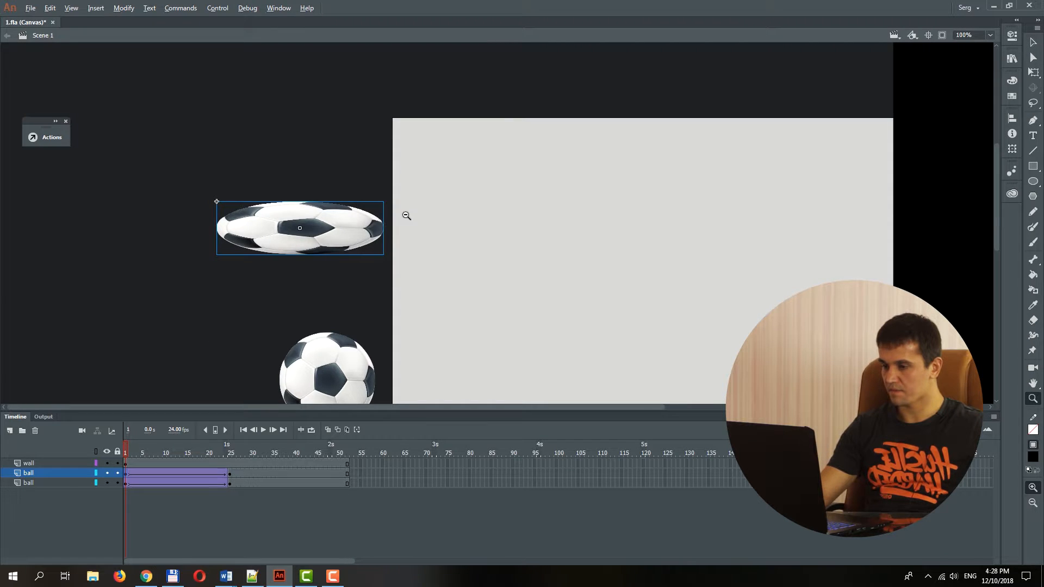
{"action": "left_click", "coordinate": [406, 216], "text": "alt"}
{"action": "key", "text": "ctrl+Return"}
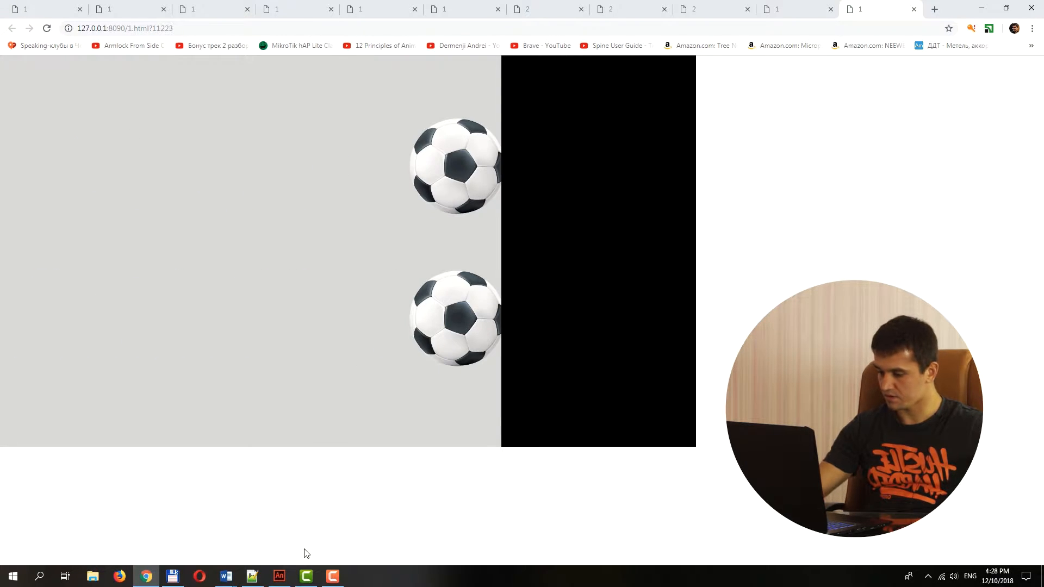
{"action": "left_click", "coordinate": [279, 576]}
{"action": "left_click", "coordinate": [15, 417]}
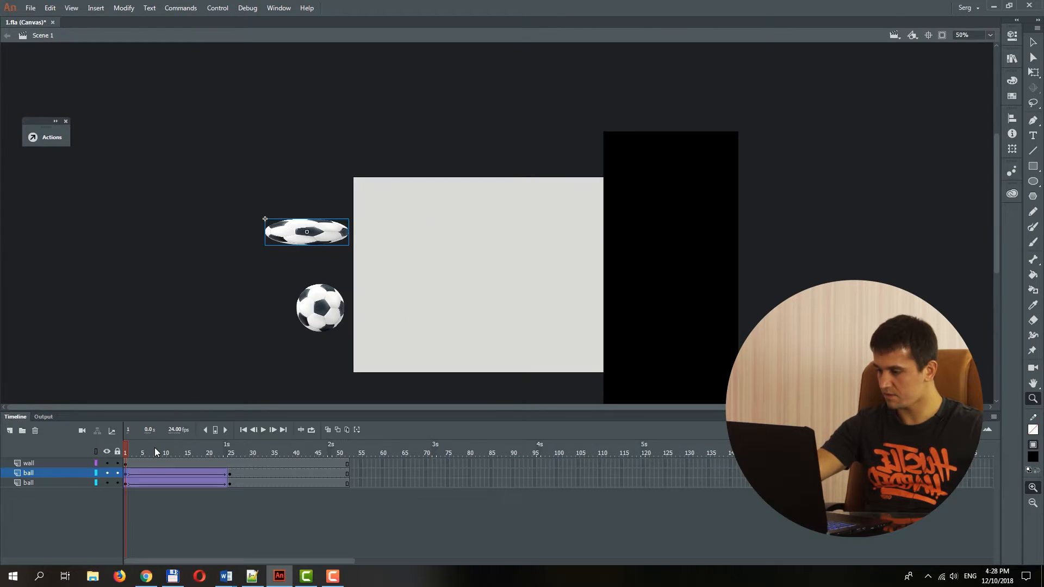
Speed up the balls' flight by removing nine frames from all layers, so both tweens end at frame 16.
{"action": "left_click", "coordinate": [155, 447]}
{"action": "key", "text": "shift+F5"}
{"action": "key", "text": "shift+F5"}
{"action": "key", "text": "shift+F5"}
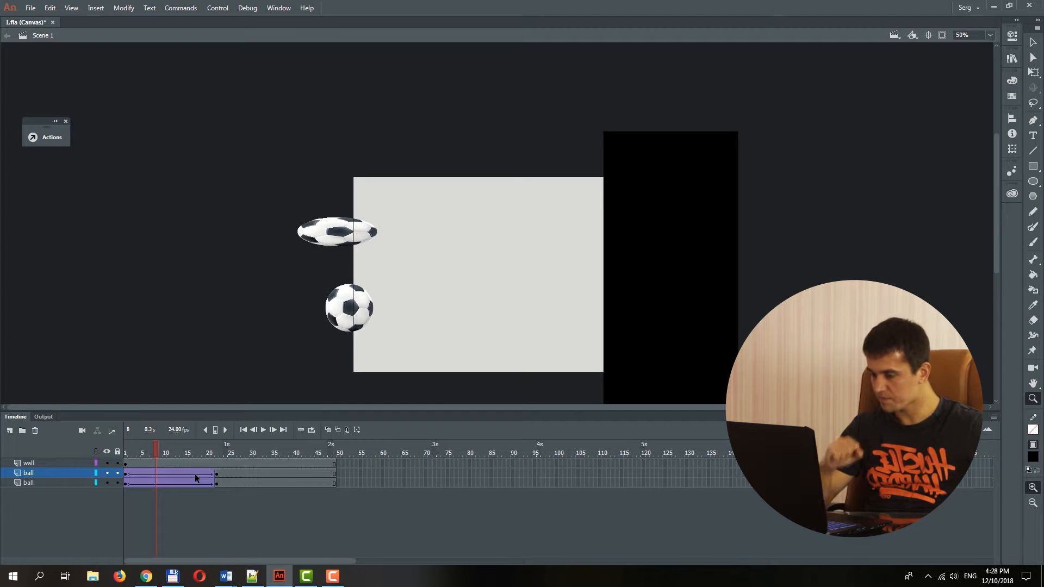
{"action": "key", "text": "shift+F5"}
{"action": "key", "text": "shift+F5"}
{"action": "key", "text": "shift+F5"}
{"action": "key", "text": "shift+F5"}
{"action": "key", "text": "shift+F5"}
{"action": "key", "text": "shift+F5"}
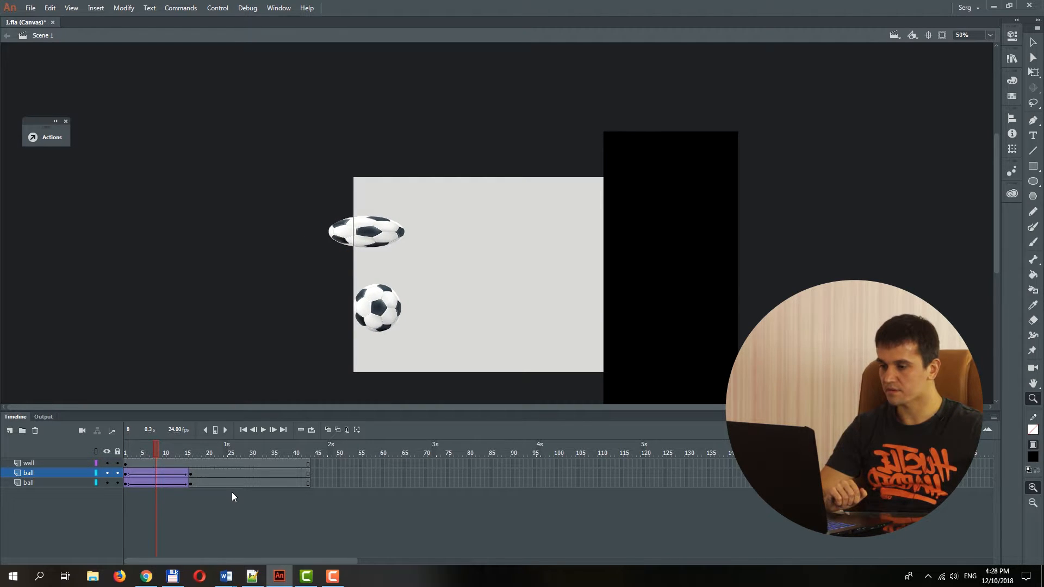
Test the shortened animation in the browser and switch back to Animate's timeline.
{"action": "key", "text": "ctrl+Return"}
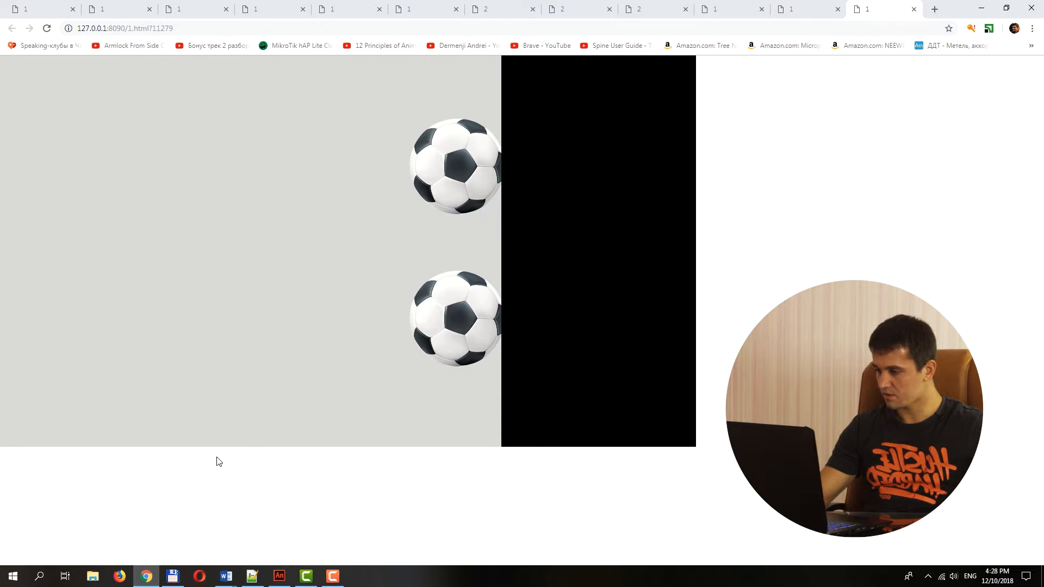
{"action": "left_click", "coordinate": [278, 578]}
{"action": "left_click", "coordinate": [16, 418]}
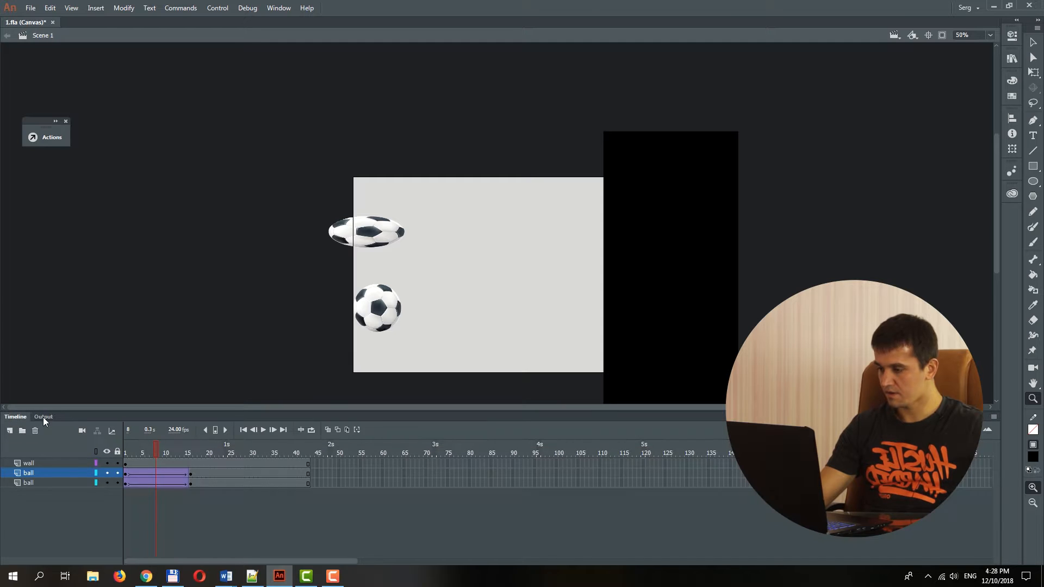
Add keyframes at frames 19 and 21 of the upper ball layer, after its arrival at the wall.
{"action": "left_click", "coordinate": [499, 238]}
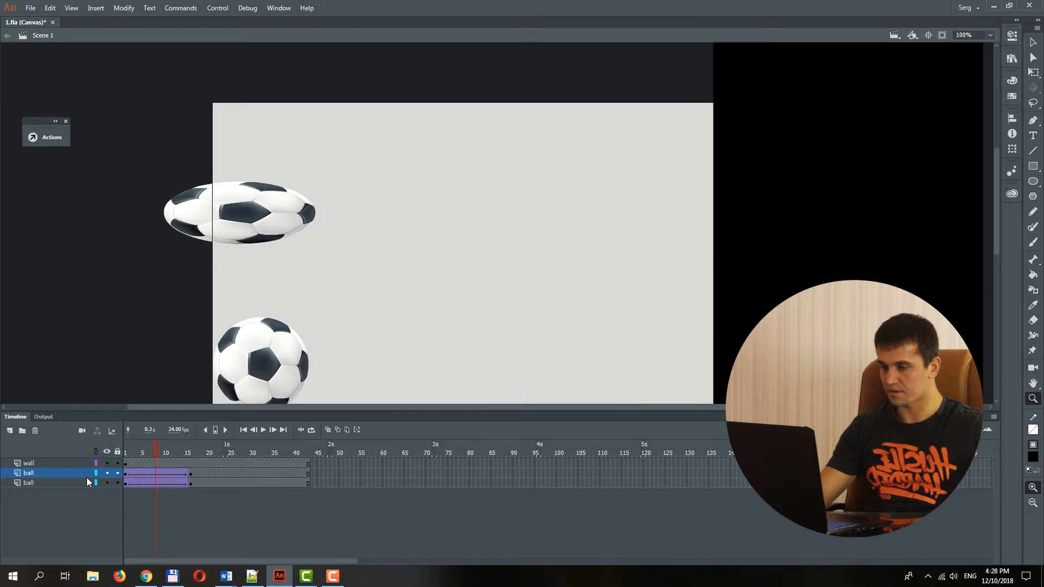
{"action": "left_click_drag", "start_coordinate": [155, 445], "coordinate": [191, 443]}
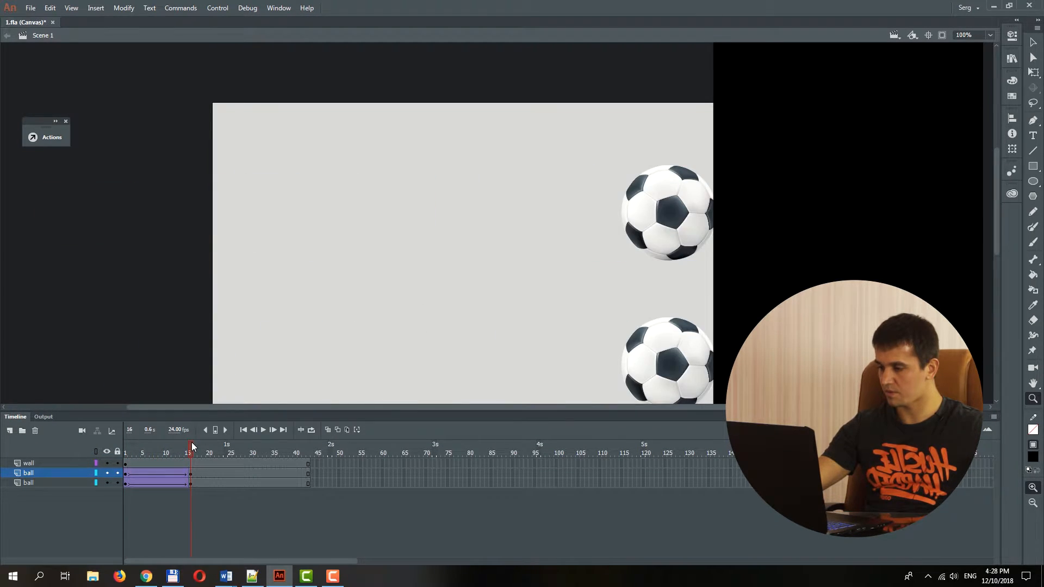
{"action": "left_click", "coordinate": [192, 472]}
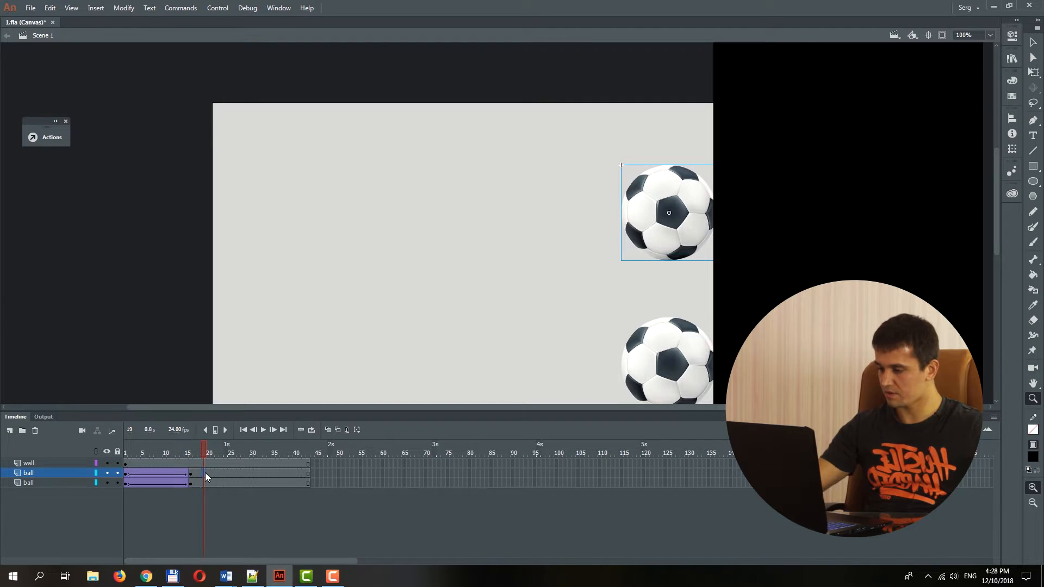
{"action": "key", "text": "F5"}
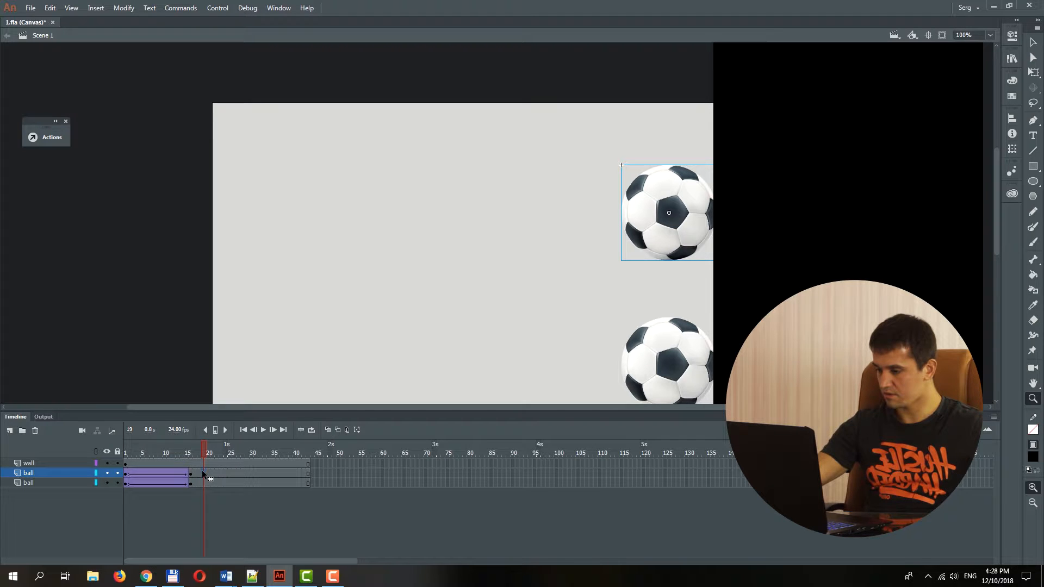
{"action": "mouse_move", "coordinate": [202, 470]}
{"action": "left_mouse_down"}
{"action": "mouse_move", "coordinate": [215, 471]}
{"action": "mouse_move", "coordinate": [206, 478]}
{"action": "left_mouse_up"}
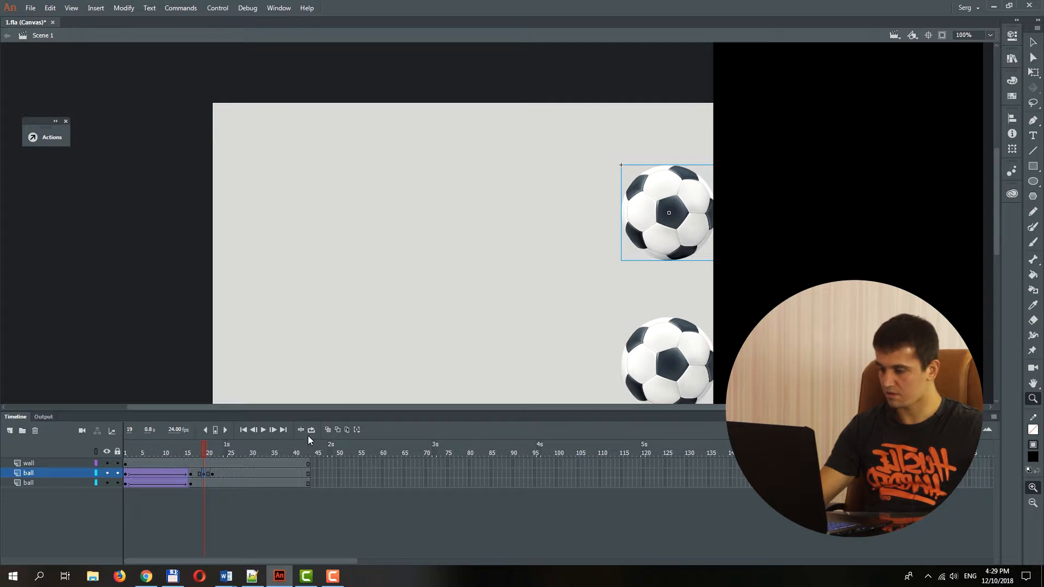
At frame 19, compress the upper ball horizontally against the wall with Free Transform and stretch it vertically about its centre.
{"action": "key", "text": "q"}
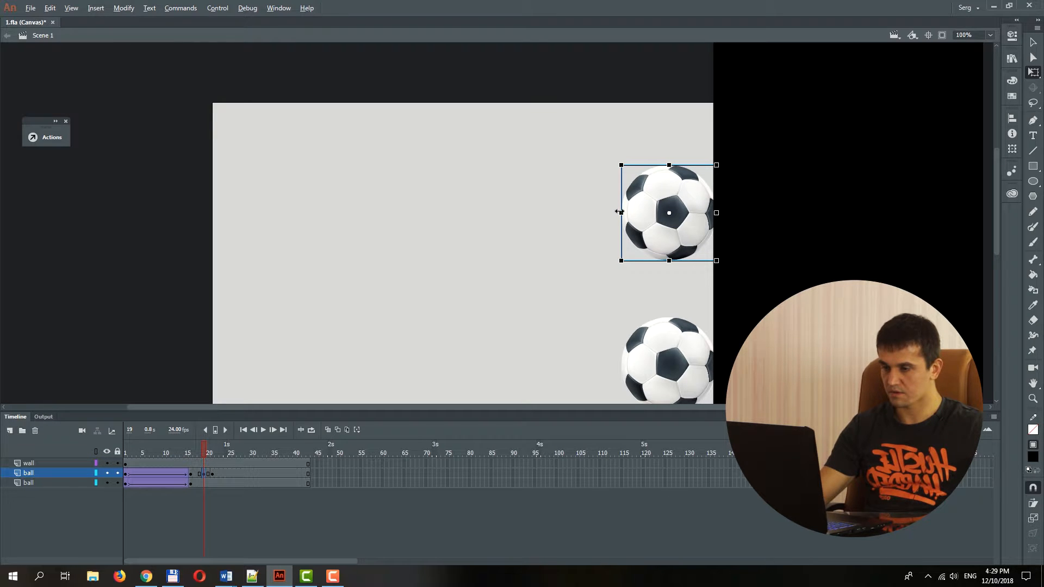
{"action": "left_click_drag", "start_coordinate": [620, 213], "coordinate": [675, 214]}
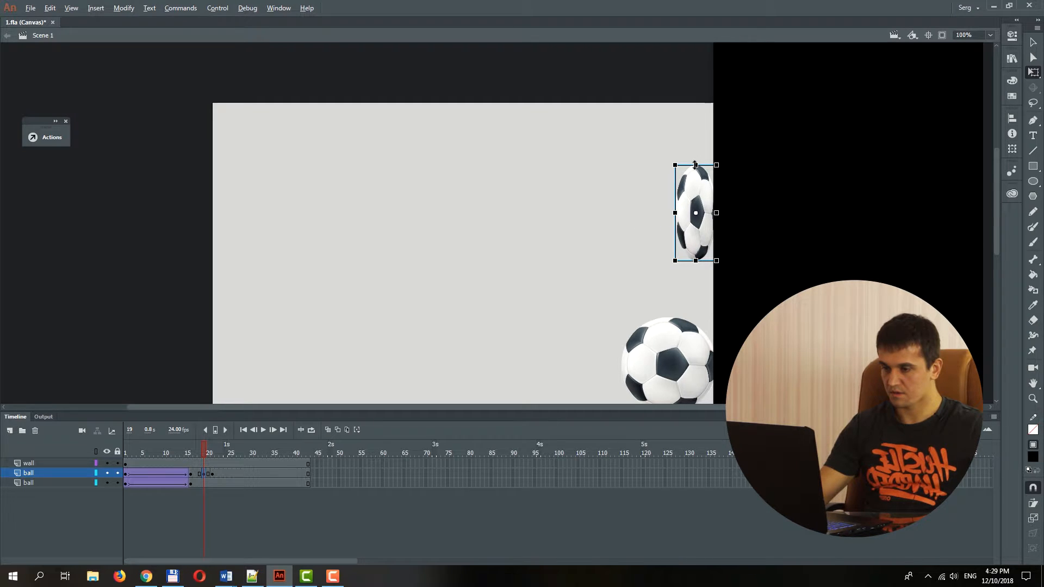
{"action": "key", "text": "alt"}
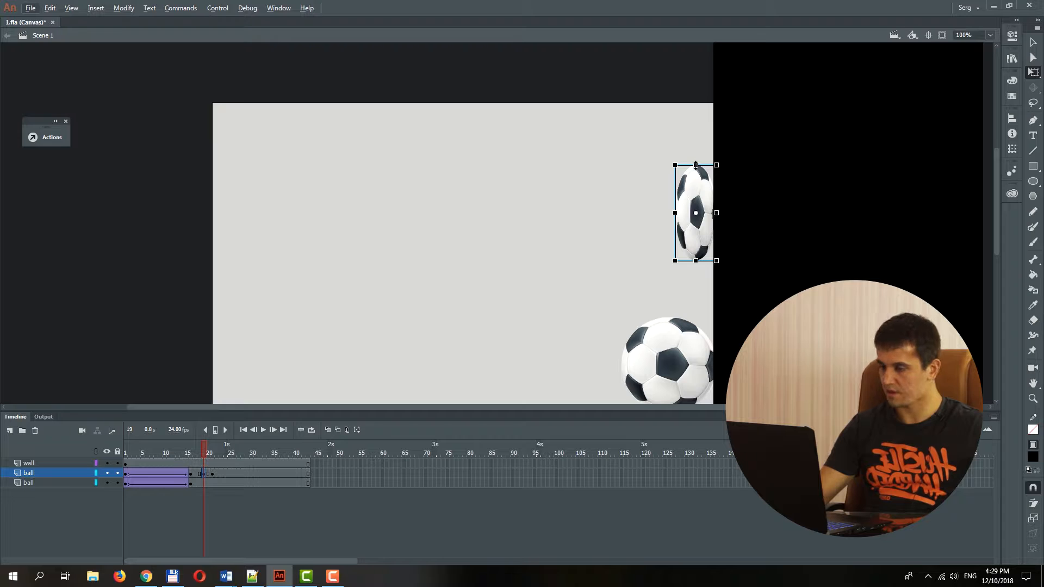
{"action": "left_click_drag", "start_coordinate": [695, 165], "coordinate": [698, 138]}
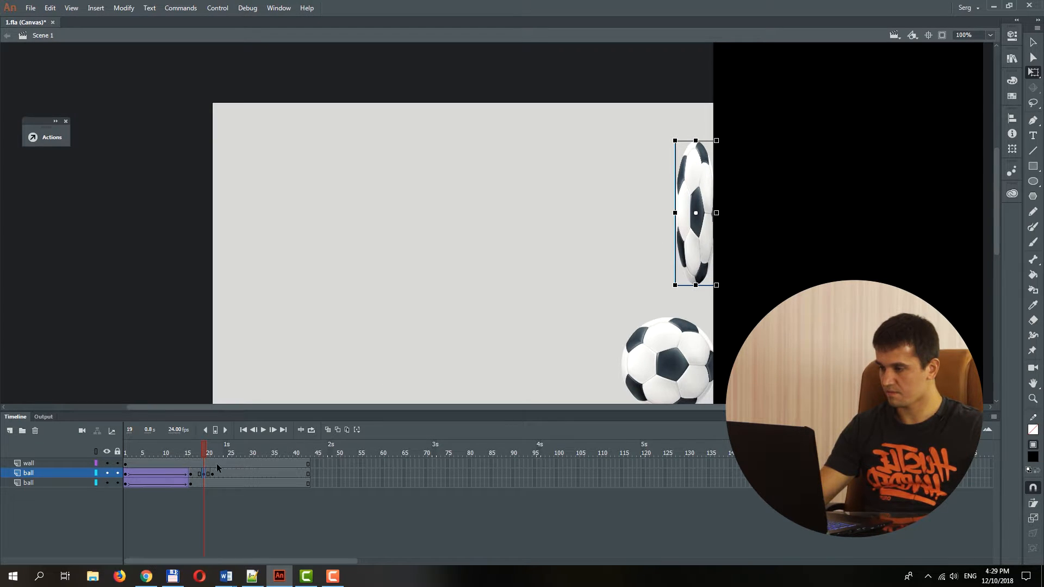
Create classic tweens between the upper ball's keyframes from frame 16 to 21 and set their Classic Ease to 100 out.
{"action": "left_click", "coordinate": [196, 475]}
{"action": "right_click", "coordinate": [209, 475]}
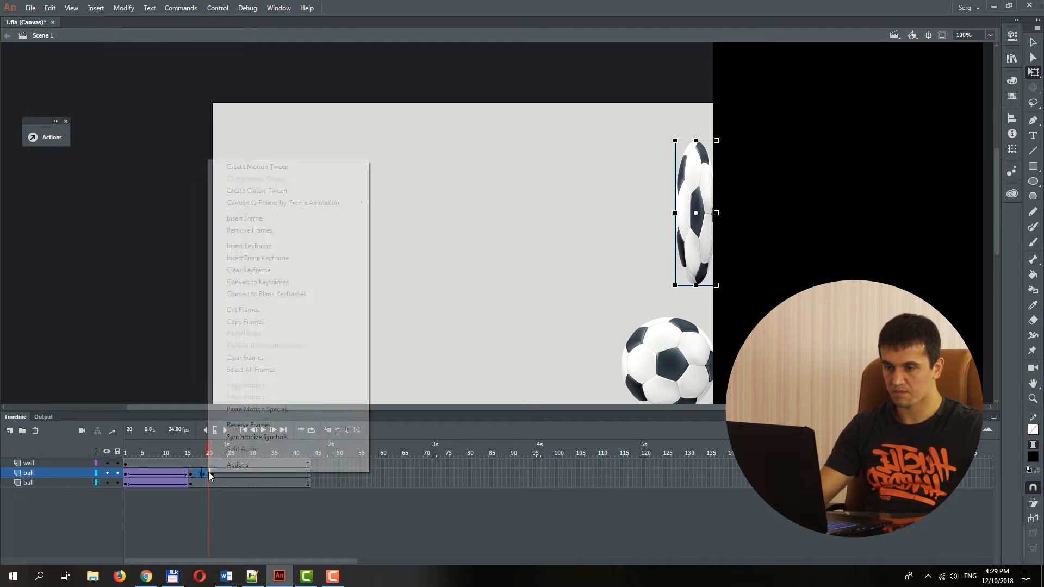
{"action": "left_click", "coordinate": [1008, 37]}
{"action": "left_click_drag", "start_coordinate": [967, 153], "coordinate": [1001, 153]}
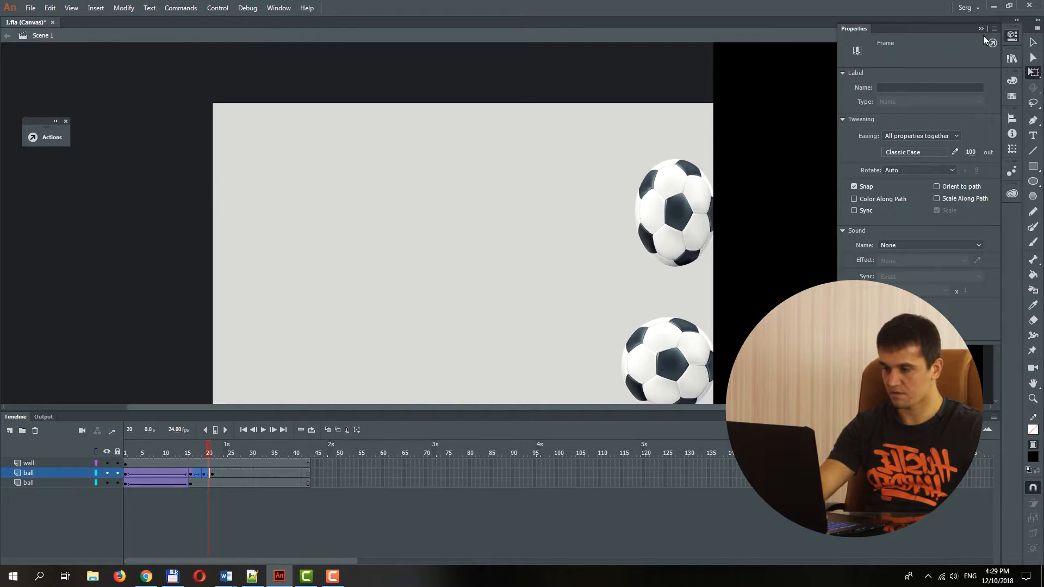
Play the animation from frame 1, test the wall impact in the browser, and switch back to Animate.
{"action": "left_click", "coordinate": [122, 445]}
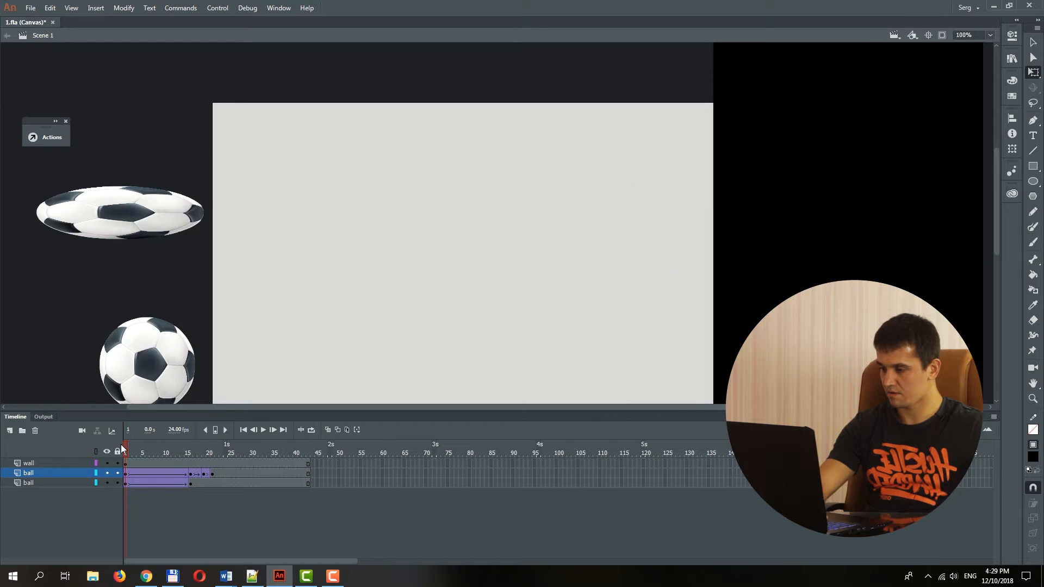
{"action": "key", "text": "Return"}
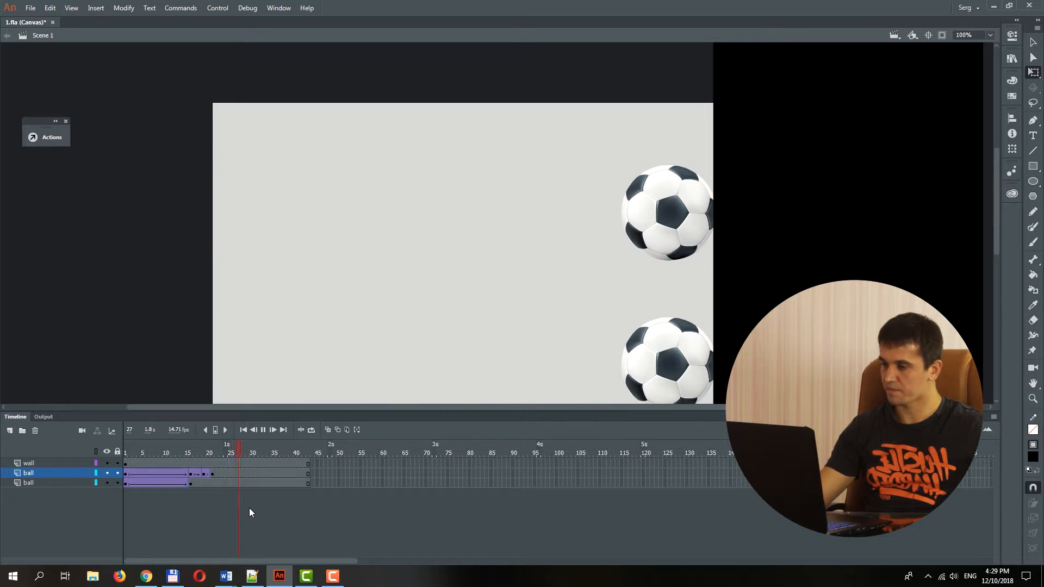
{"action": "left_click", "coordinate": [160, 453]}
{"action": "left_click_drag", "start_coordinate": [152, 453], "coordinate": [115, 450]}
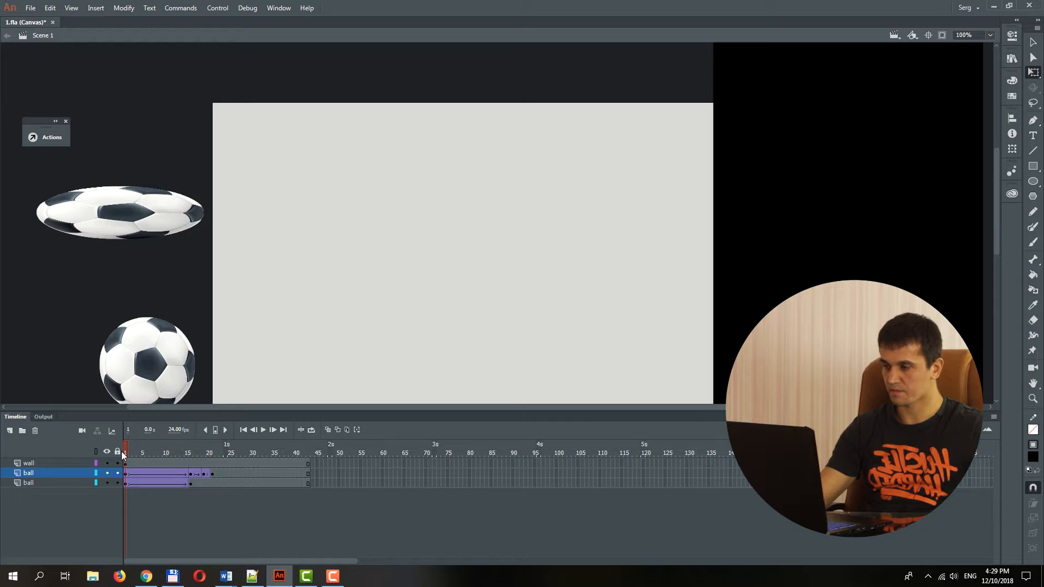
{"action": "key", "text": "ctrl+Return"}
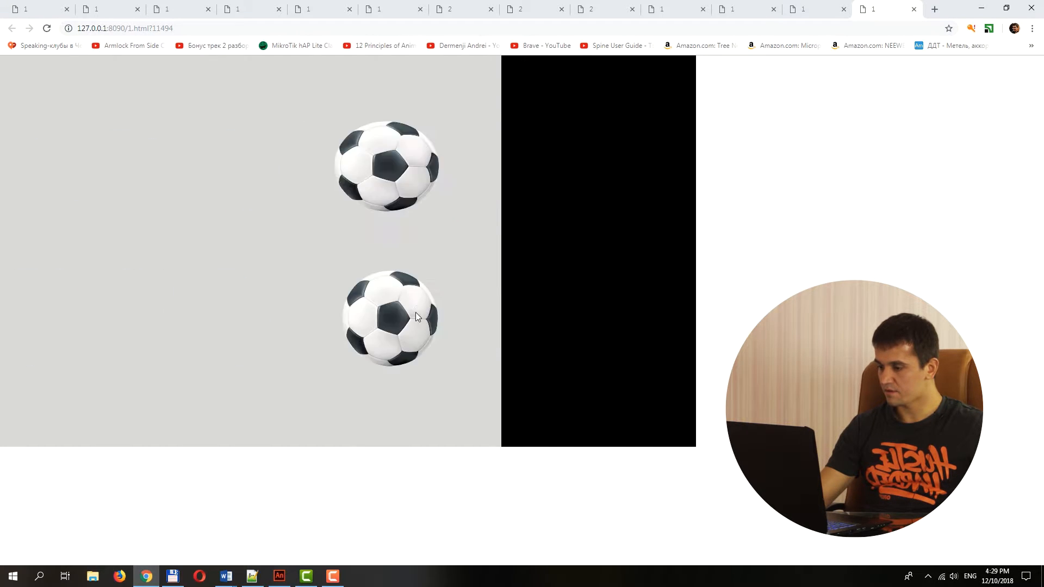
{"action": "mouse_move", "coordinate": [277, 574]}
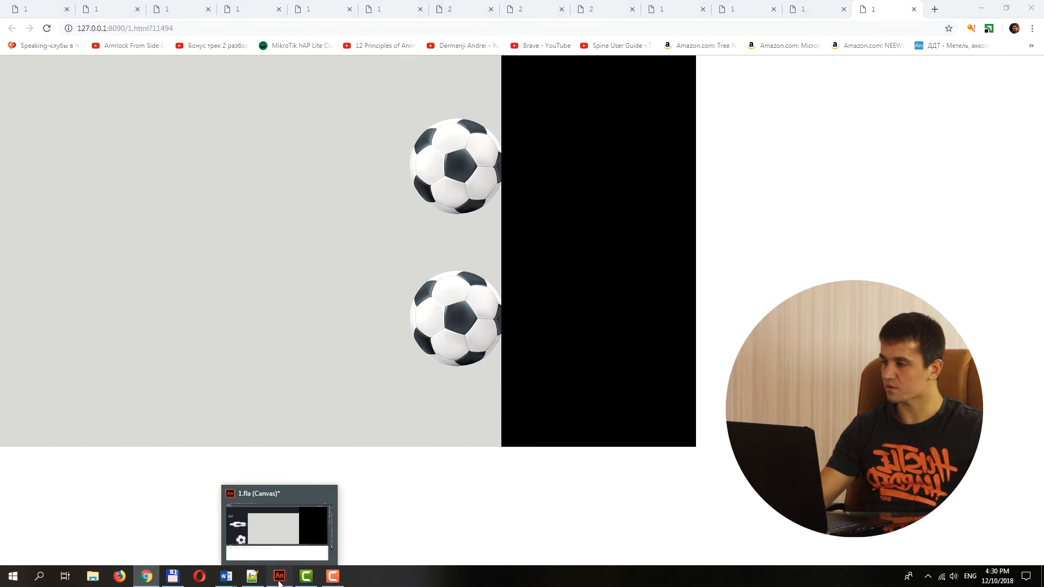
{"action": "left_click", "coordinate": [279, 575]}
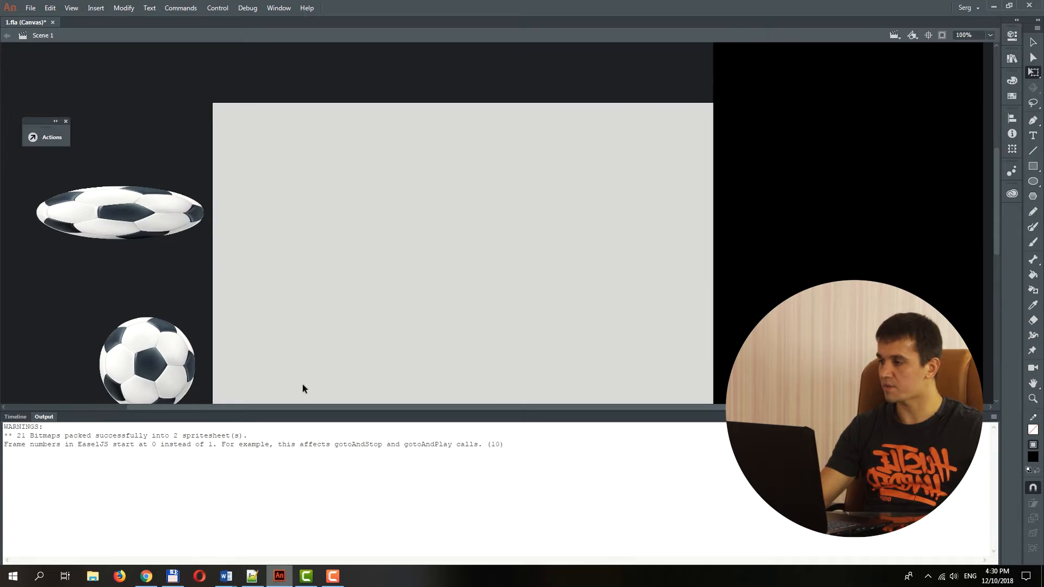
Create a new HTML5 Canvas document 970 pixels wide and 250 pixels high.
{"action": "left_click", "coordinate": [31, 8]}
{"action": "key", "text": "Escape"}
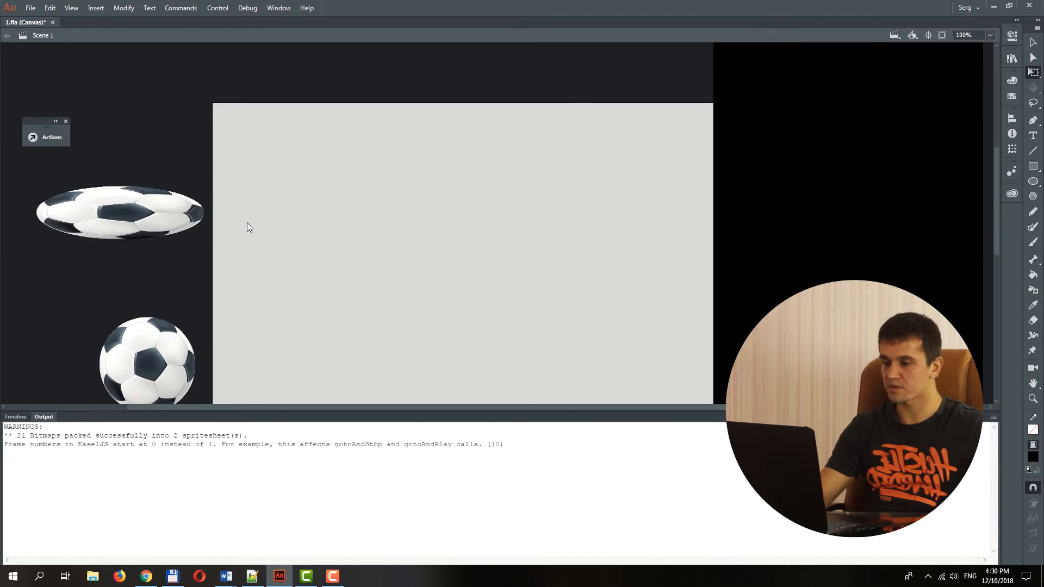
{"action": "key", "text": "ctrl+Return"}
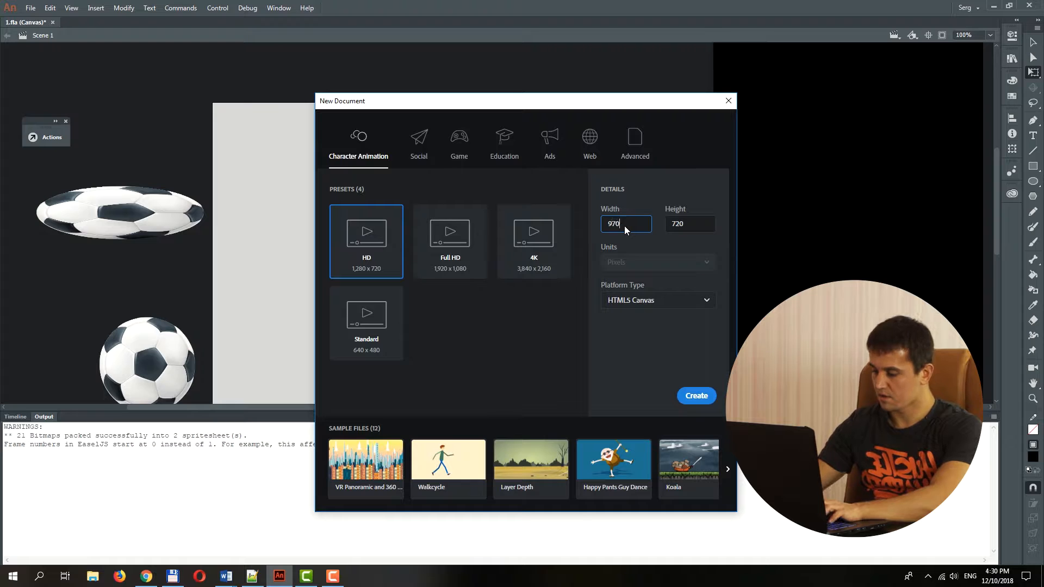
{"action": "key", "text": "Tab"}
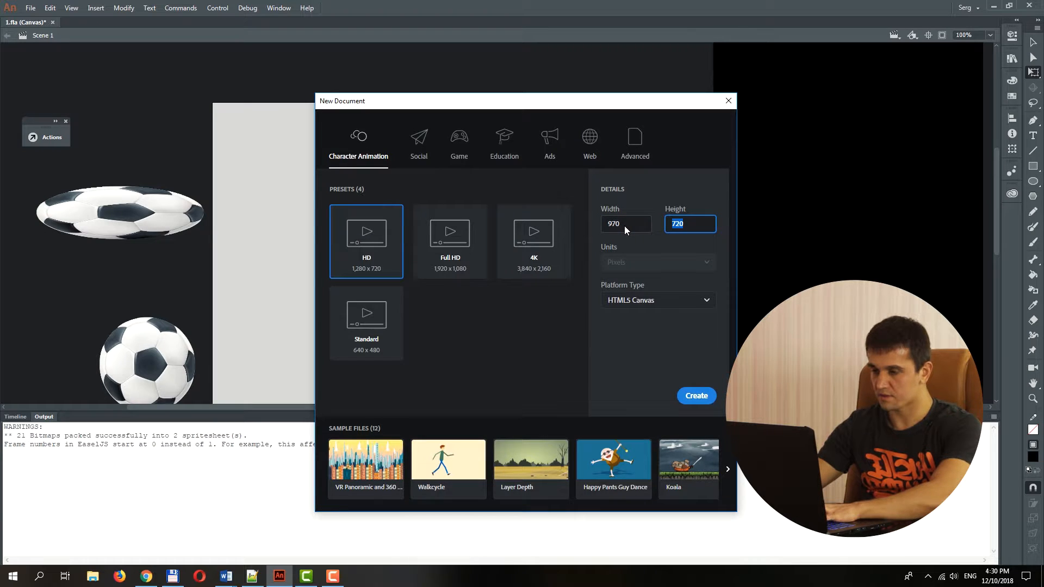
{"action": "type", "text": "2"}
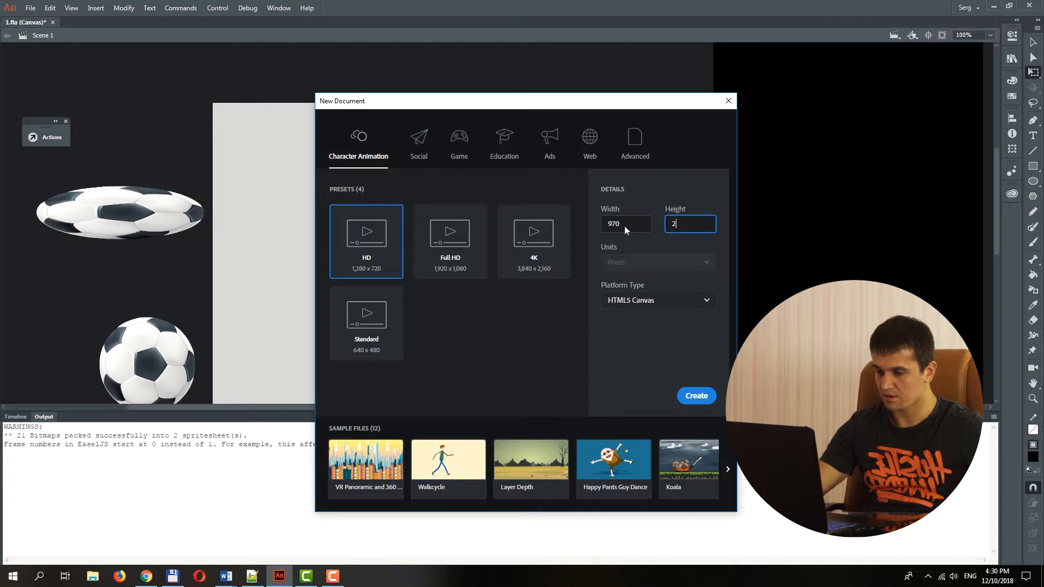
{"action": "type", "text": "50"}
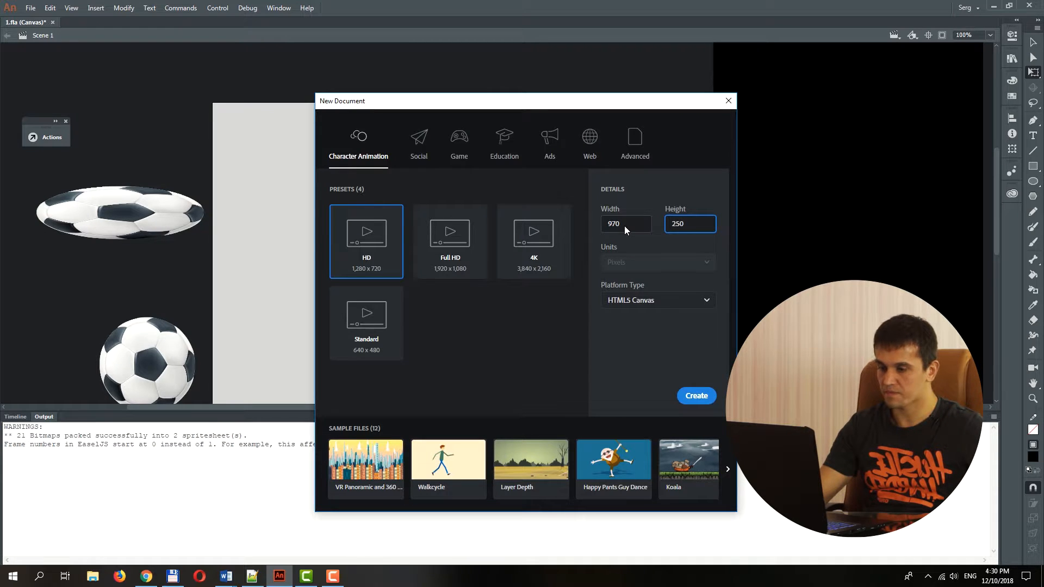
{"action": "left_click", "coordinate": [701, 401]}
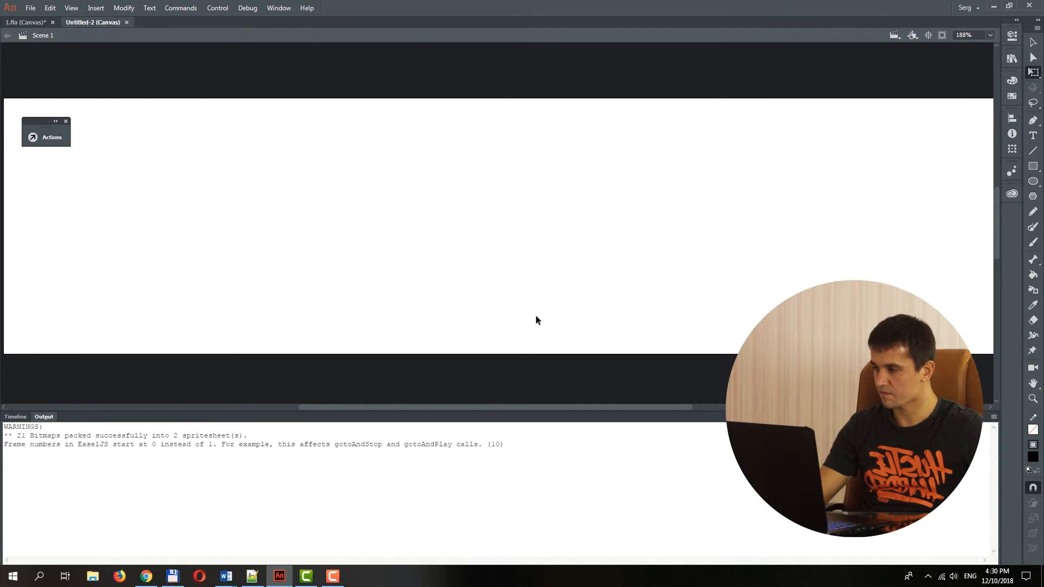
Save the new canvas document as 2.fla, replacing the existing file of that name.
{"action": "key", "text": "z"}
{"action": "left_click", "coordinate": [518, 216], "text": "alt"}
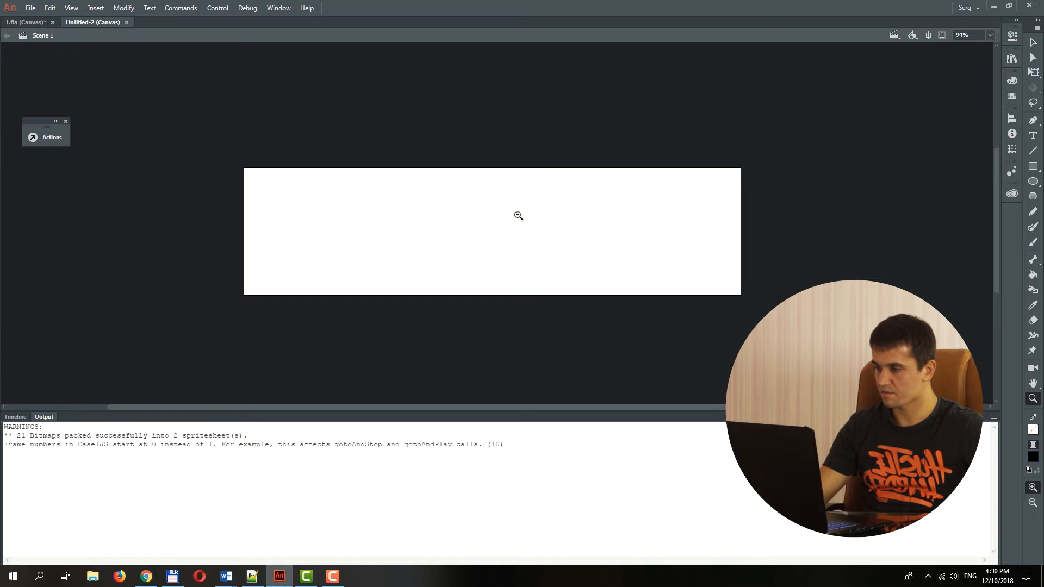
{"action": "key", "text": "ctrl+s"}
{"action": "left_click", "coordinate": [120, 111]}
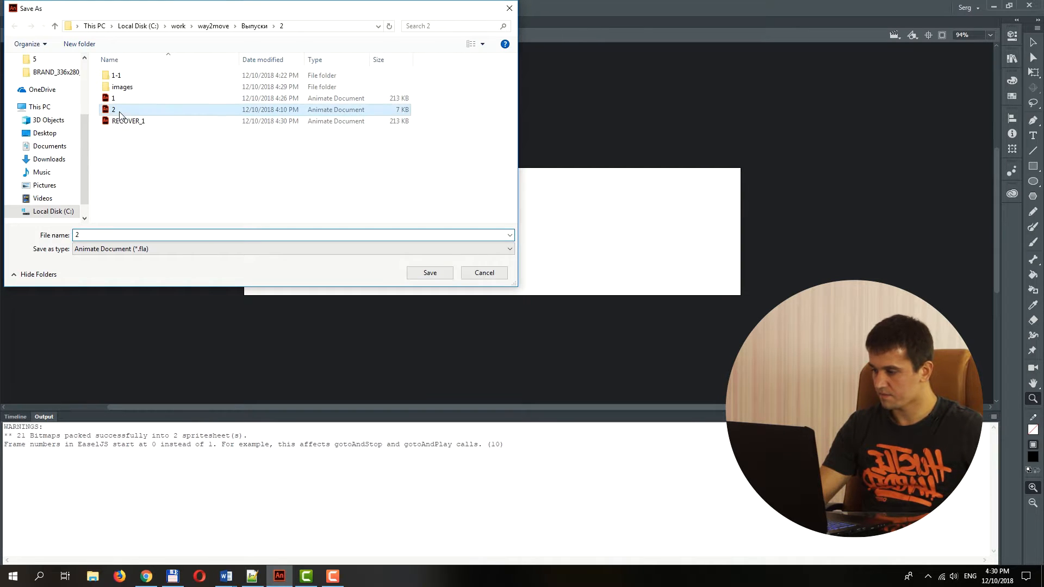
{"action": "double_click", "coordinate": [119, 112]}
{"action": "left_click", "coordinate": [288, 164]}
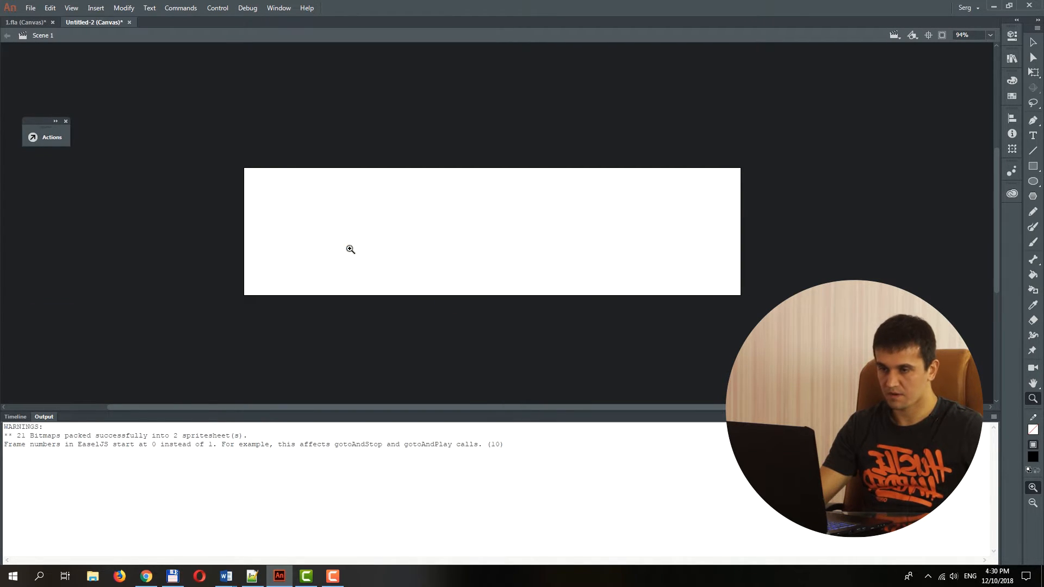
Set the stage background colour of the document to light grey.
{"action": "left_click", "coordinate": [16, 417]}
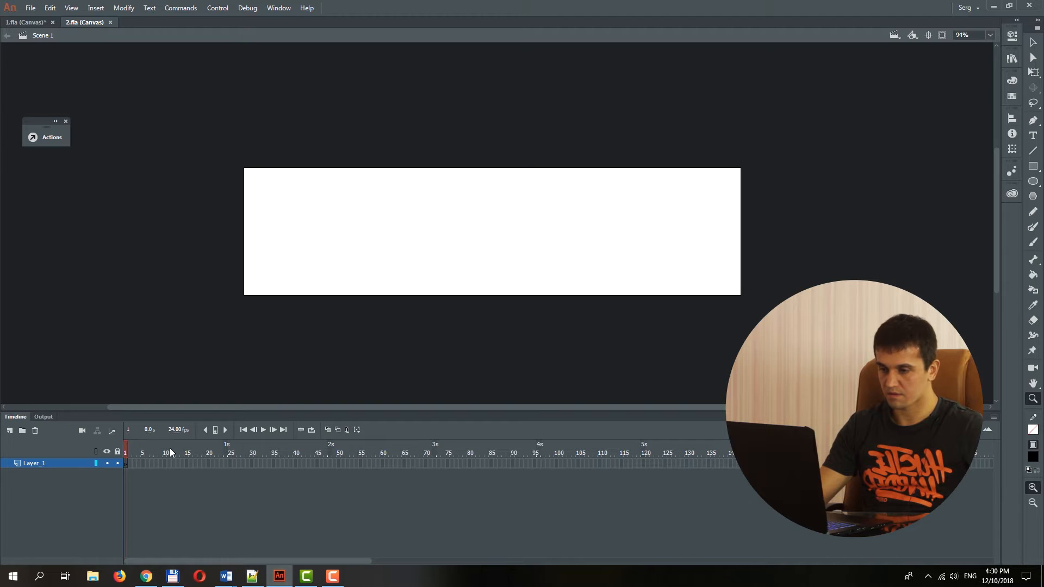
{"action": "key", "text": "v"}
{"action": "left_click", "coordinate": [1012, 35]}
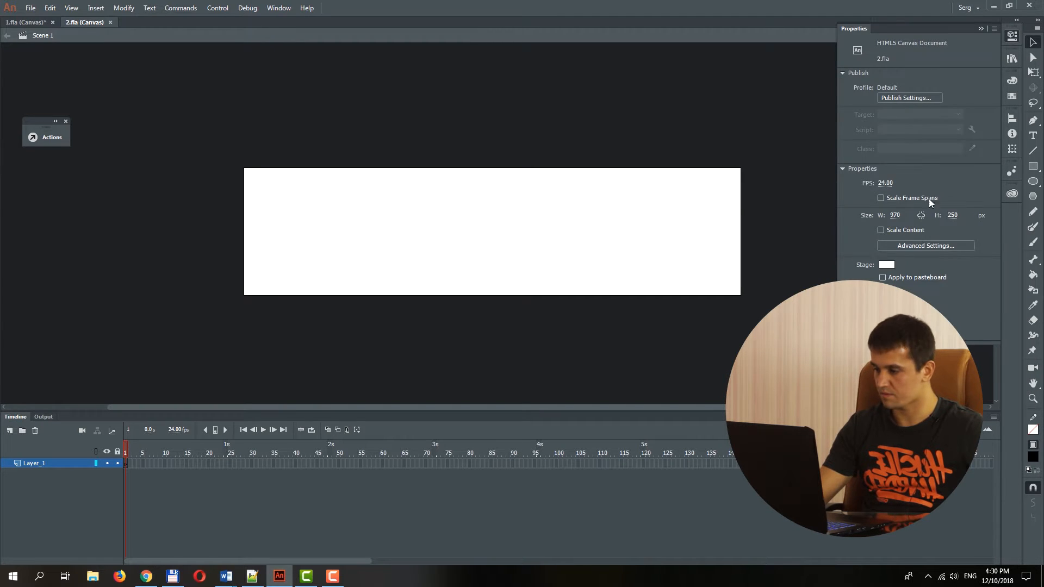
{"action": "left_click", "coordinate": [886, 265]}
{"action": "left_click", "coordinate": [721, 330]}
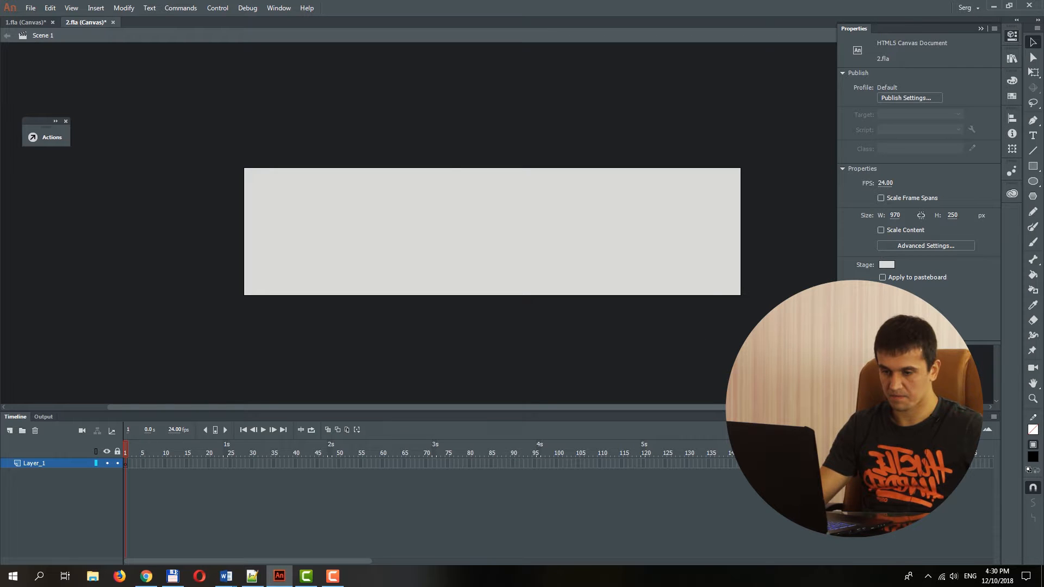
Draw a rectangle with no fill and a black stroke across the stage's right edge.
{"action": "left_click", "coordinate": [1032, 449]}
{"action": "left_click", "coordinate": [1009, 327]}
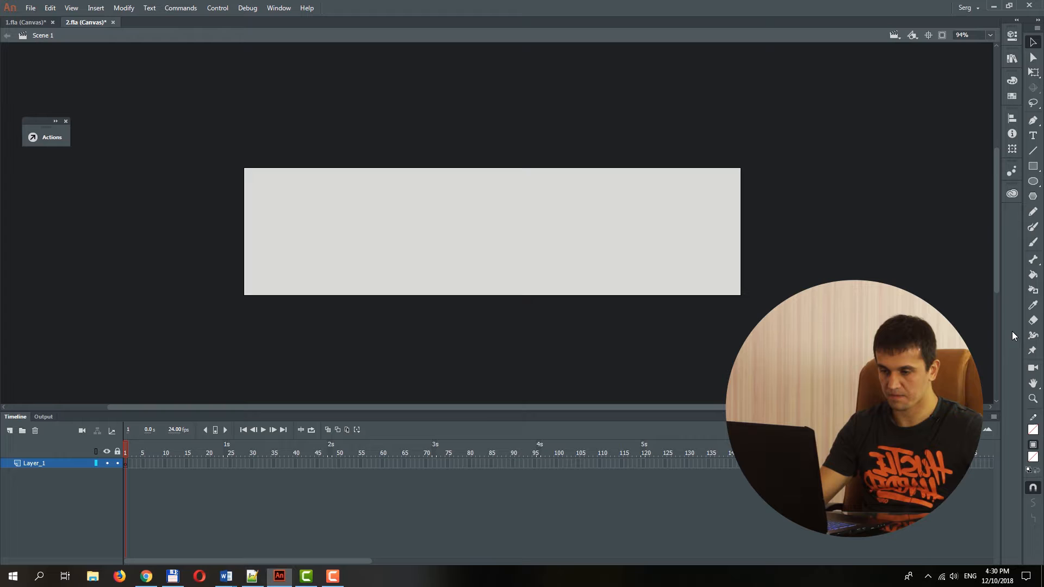
{"action": "left_click", "coordinate": [1033, 430]}
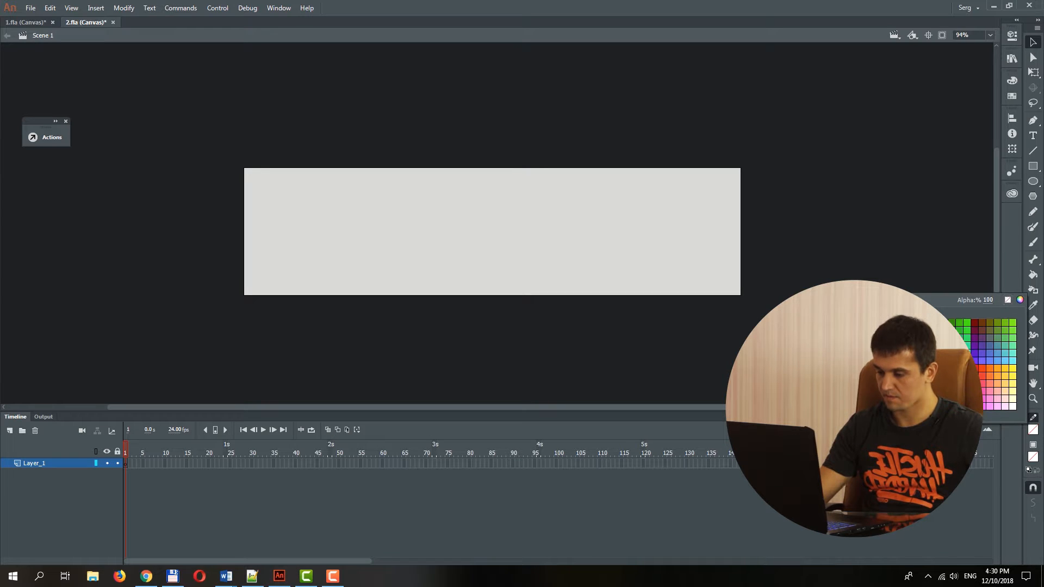
{"action": "left_click", "coordinate": [868, 323]}
{"action": "left_click", "coordinate": [1032, 166]}
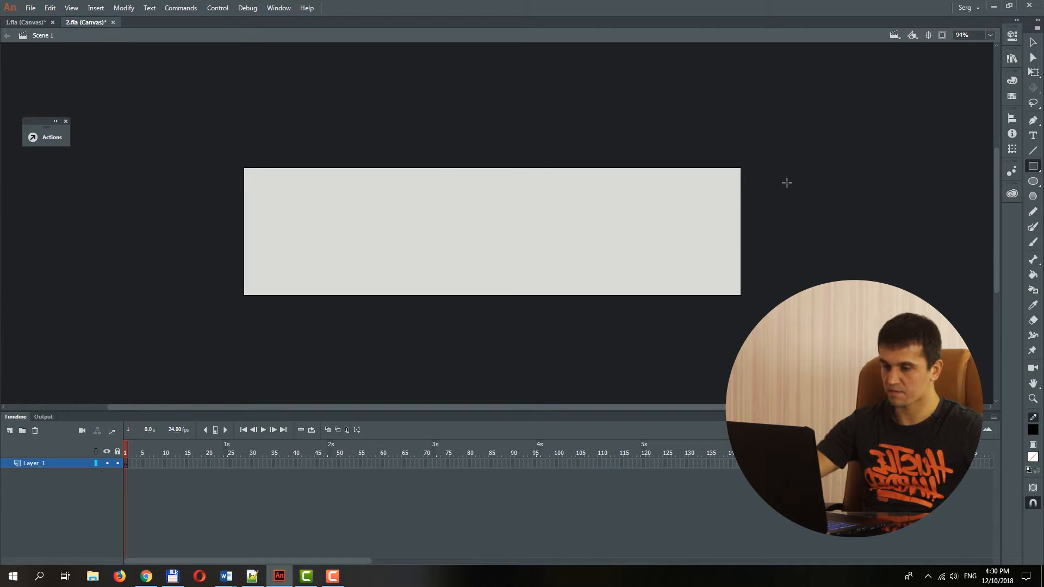
{"action": "left_click_drag", "start_coordinate": [787, 183], "coordinate": [650, 246]}
Match the rectangle outline's width and height to the stage and align it to the stage's left and top edges.
{"action": "key", "text": "v"}
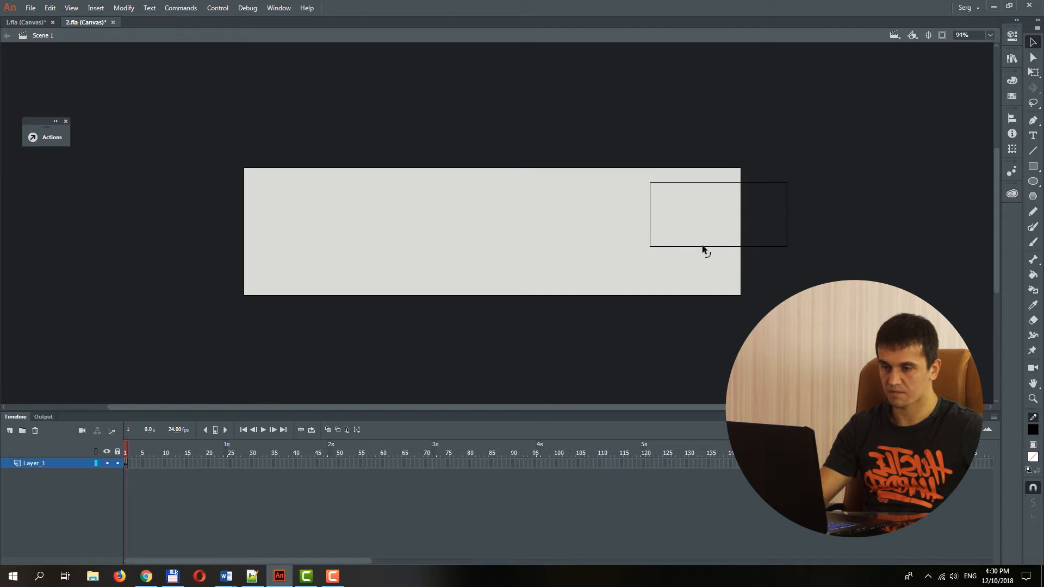
{"action": "left_click", "coordinate": [703, 246]}
{"action": "left_click", "coordinate": [1013, 118]}
{"action": "left_click", "coordinate": [931, 187]}
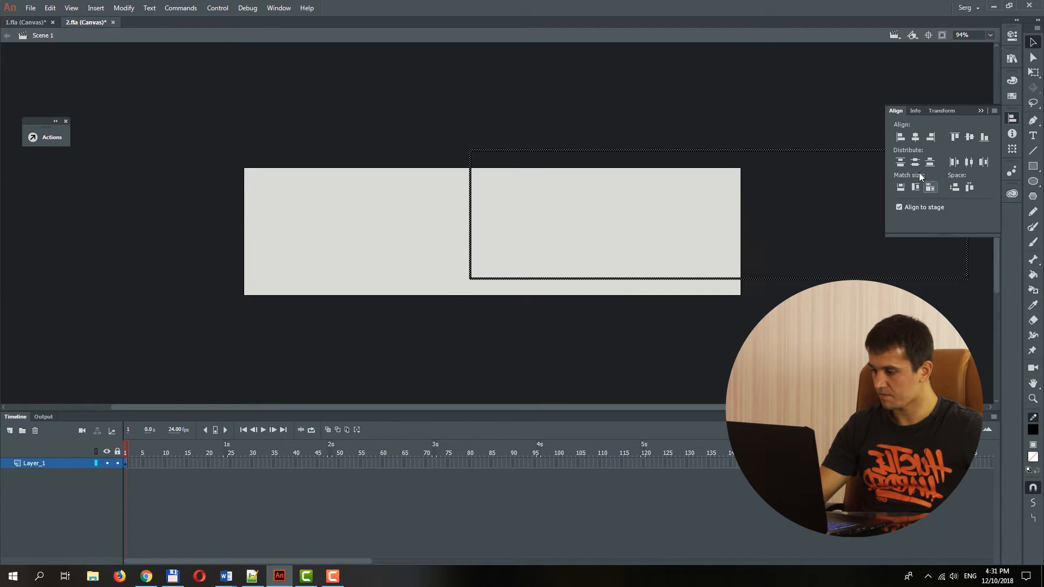
{"action": "left_click", "coordinate": [901, 137]}
{"action": "left_click", "coordinate": [956, 137]}
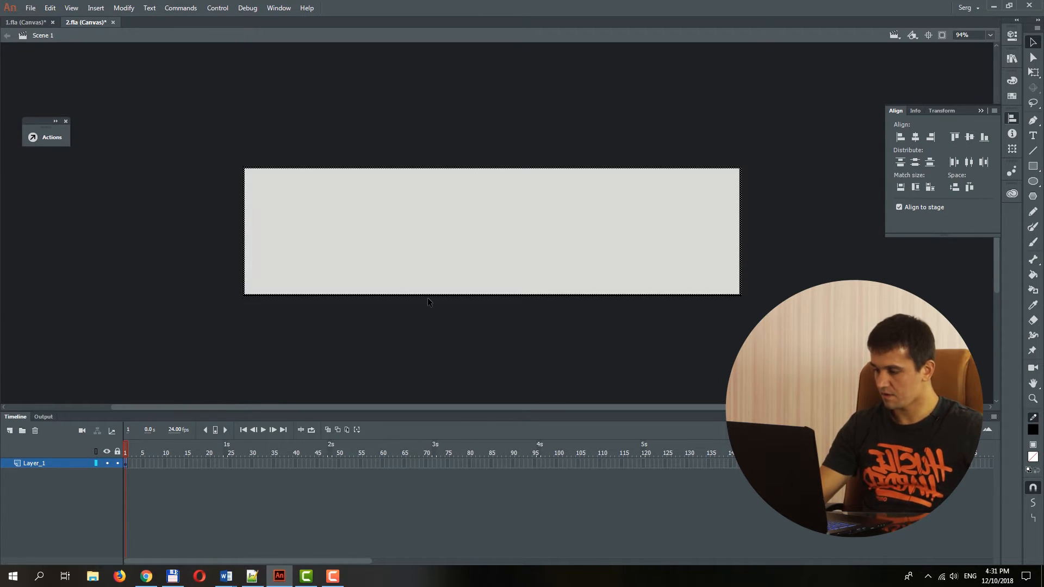
Add a new layer above the border and place the text "Motion" near the middle of the stage.
{"action": "left_click", "coordinate": [10, 431]}
{"action": "key", "text": "t"}
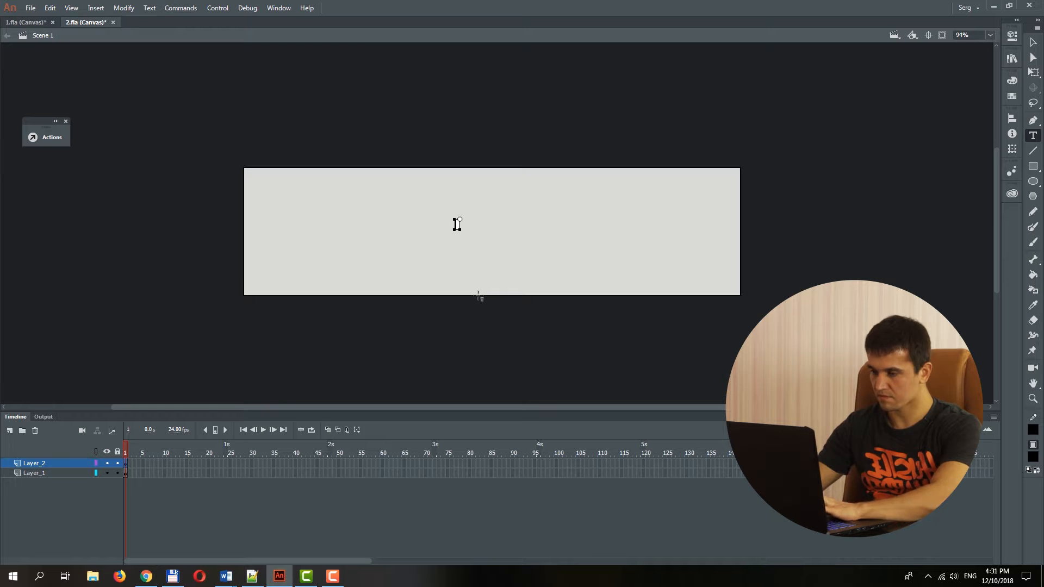
{"action": "type", "text": "Motion"}
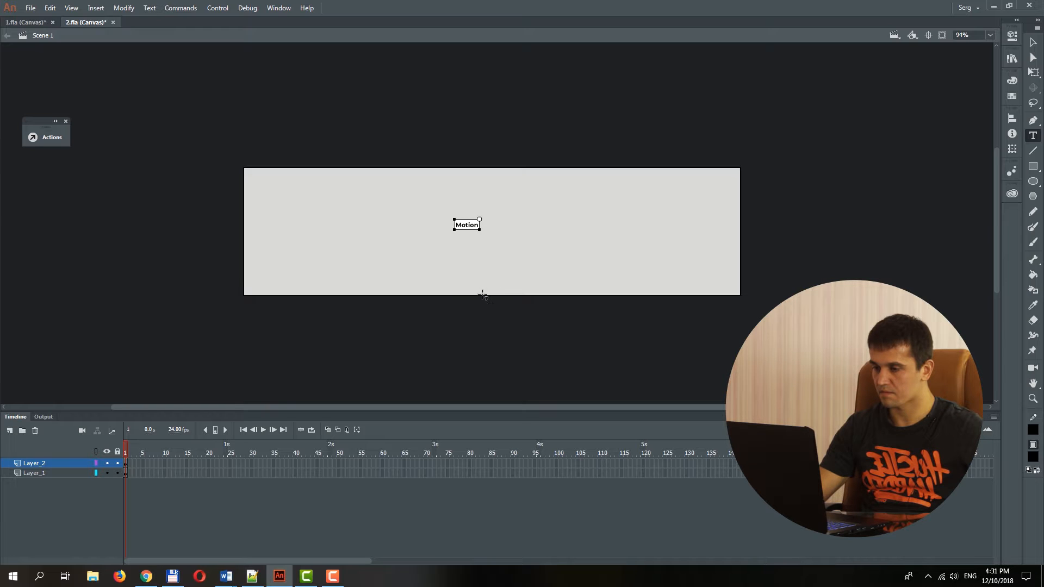
Enlarge the Motion text about its centre with Free Transform and convert it to a movie clip symbol named t1.
{"action": "left_click", "coordinate": [1032, 43]}
{"action": "key", "text": "q"}
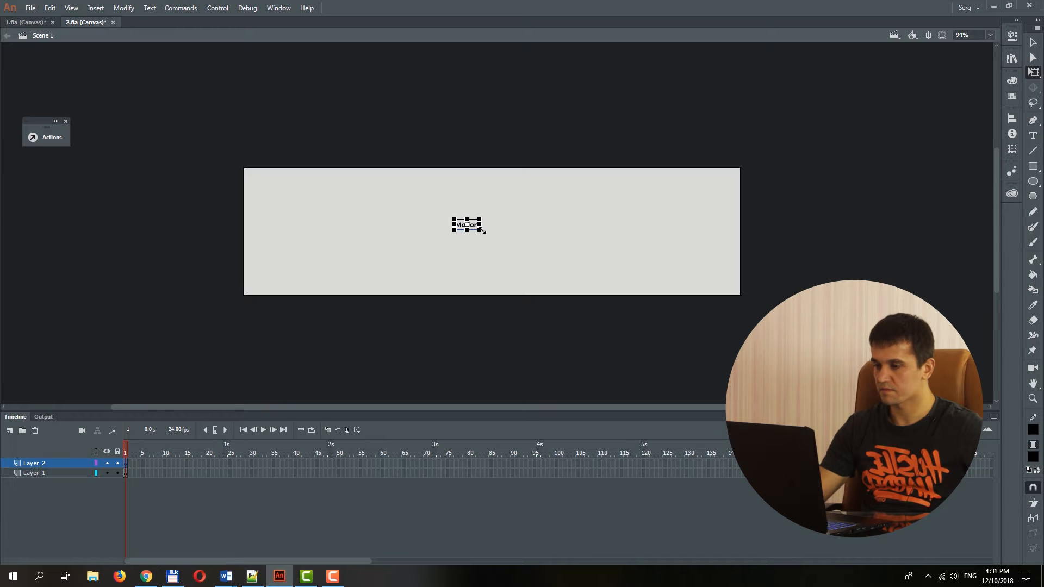
{"action": "left_click_drag", "start_coordinate": [480, 219], "coordinate": [527, 199]}
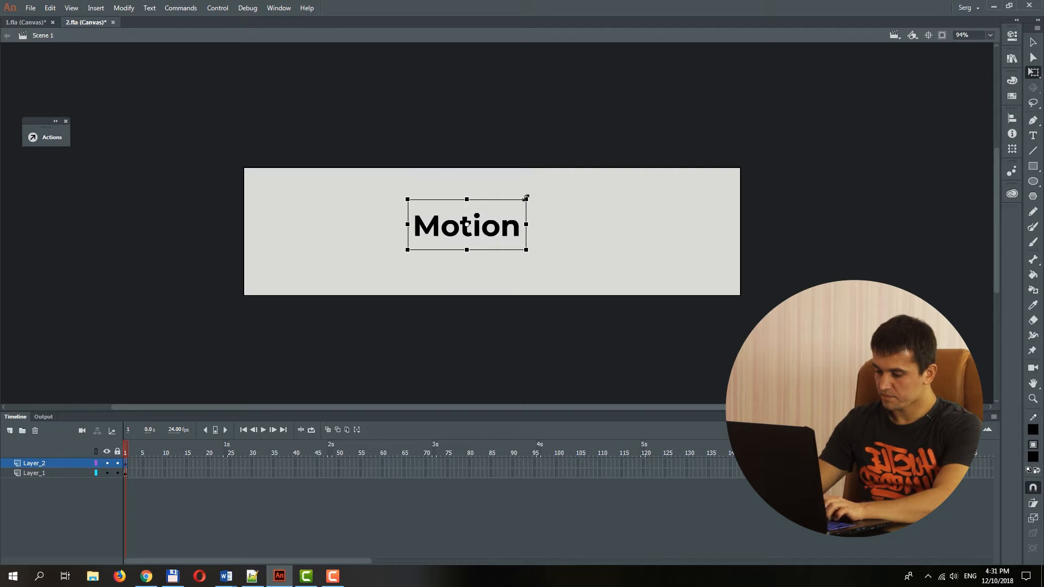
{"action": "key", "text": "F8"}
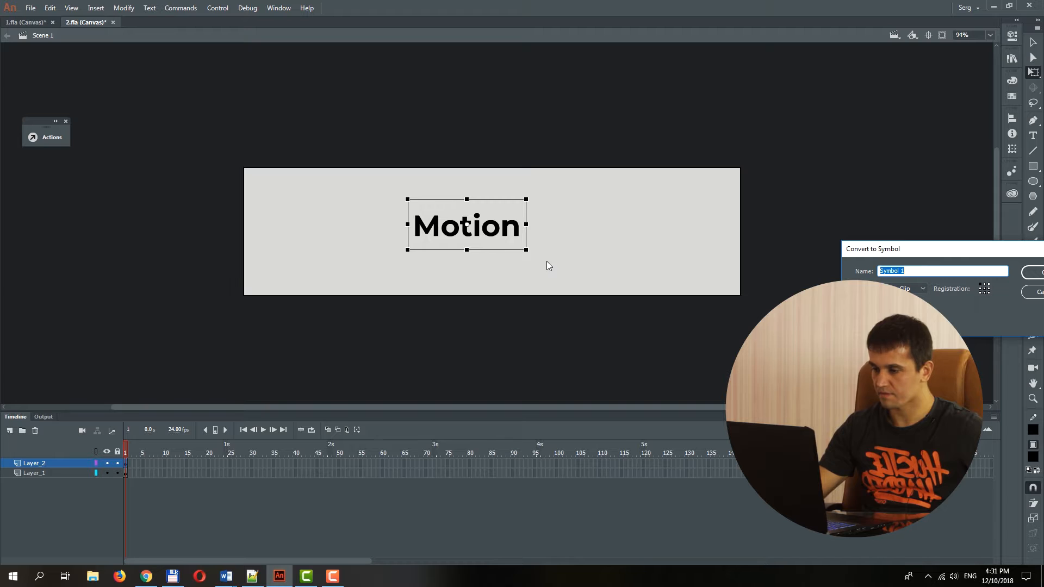
{"action": "type", "text": "t1"}
{"action": "key", "text": "Return"}
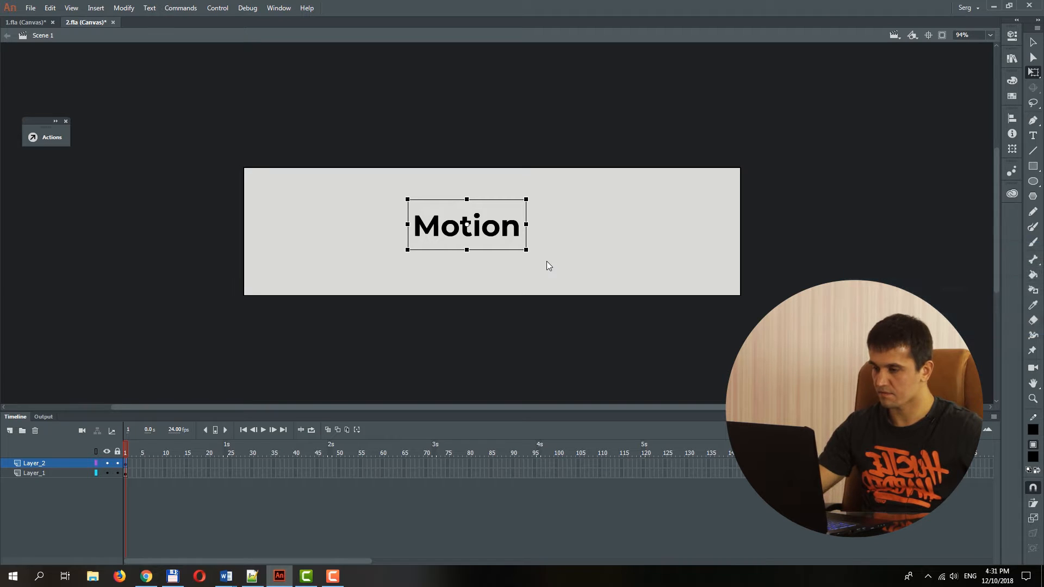
Break the Motion text inside symbol t1 apart into shapes and return to the main scene.
{"action": "double_click", "coordinate": [519, 230]}
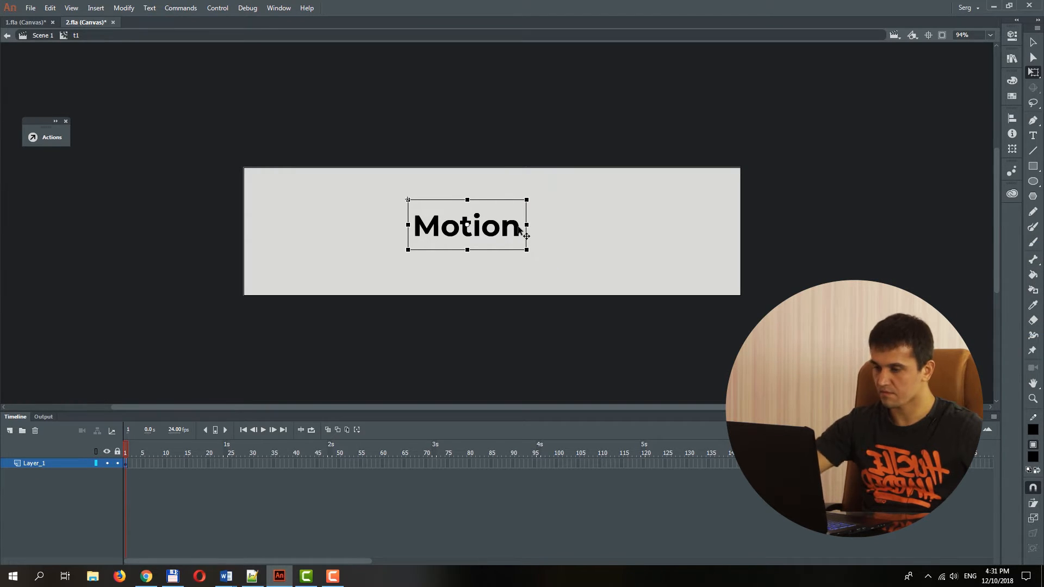
{"action": "key", "text": "ctrl+b"}
{"action": "key", "text": "ctrl+b"}
{"action": "key", "text": "v"}
{"action": "double_click", "coordinate": [561, 136]}
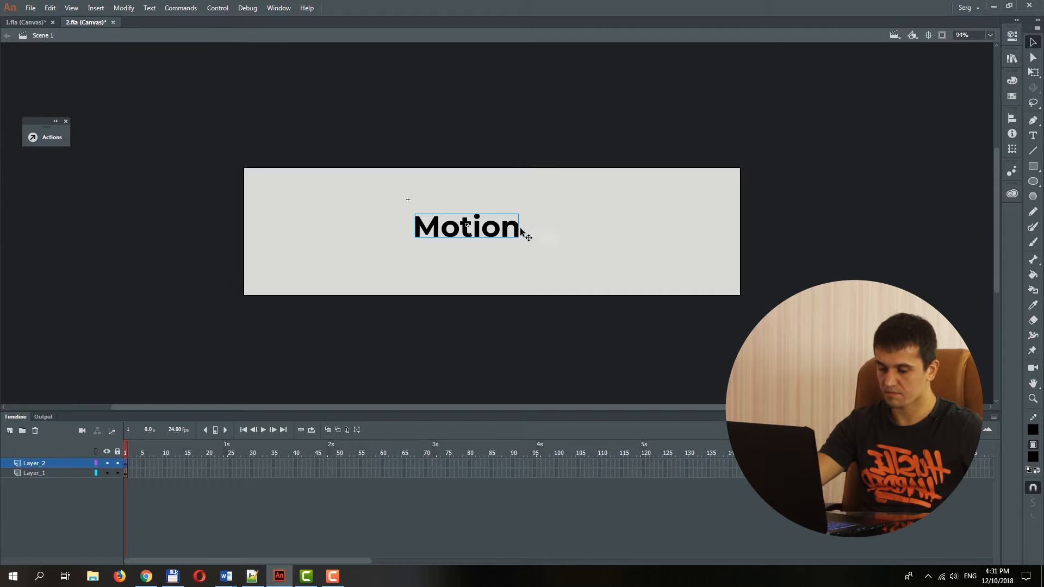
Centre the Motion symbol horizontally and vertically on the stage.
{"action": "key", "text": "ctrl+k"}
{"action": "left_click", "coordinate": [915, 137]}
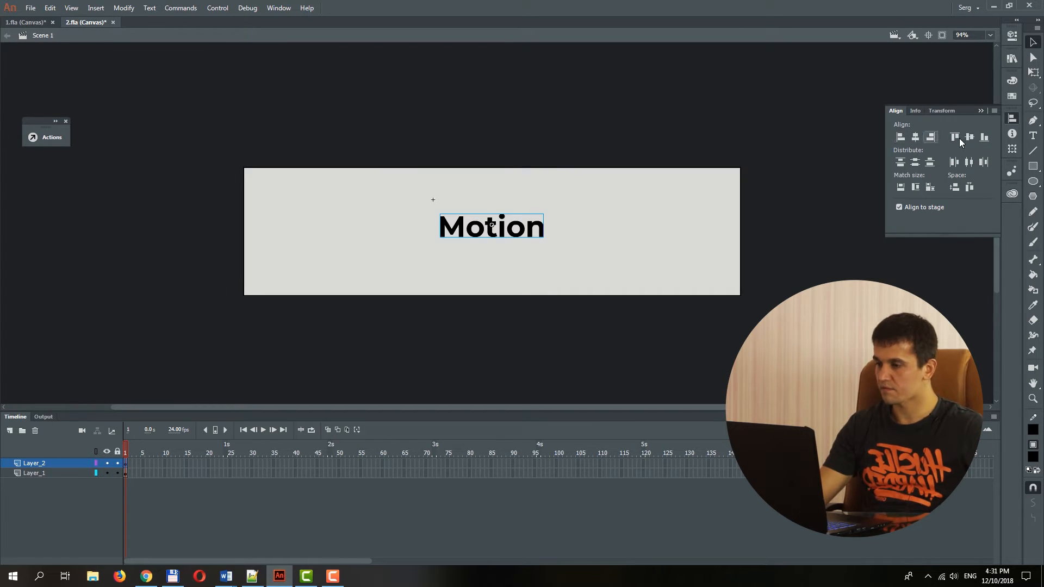
{"action": "left_click", "coordinate": [970, 137]}
Test the banner in the browser, then switch back to Animate and its timeline.
{"action": "key", "text": "ctrl+Return"}
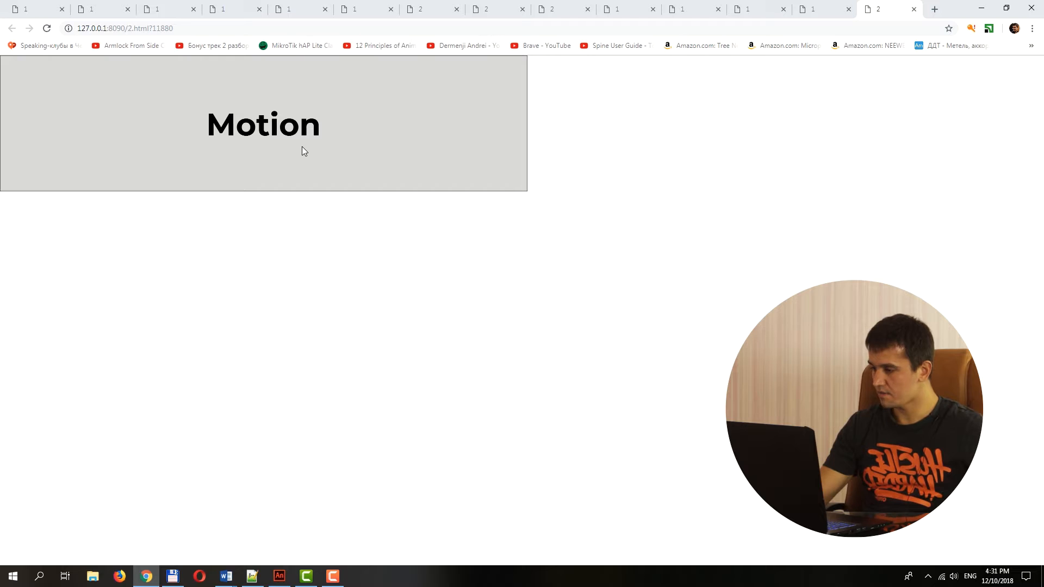
{"action": "left_click", "coordinate": [276, 580]}
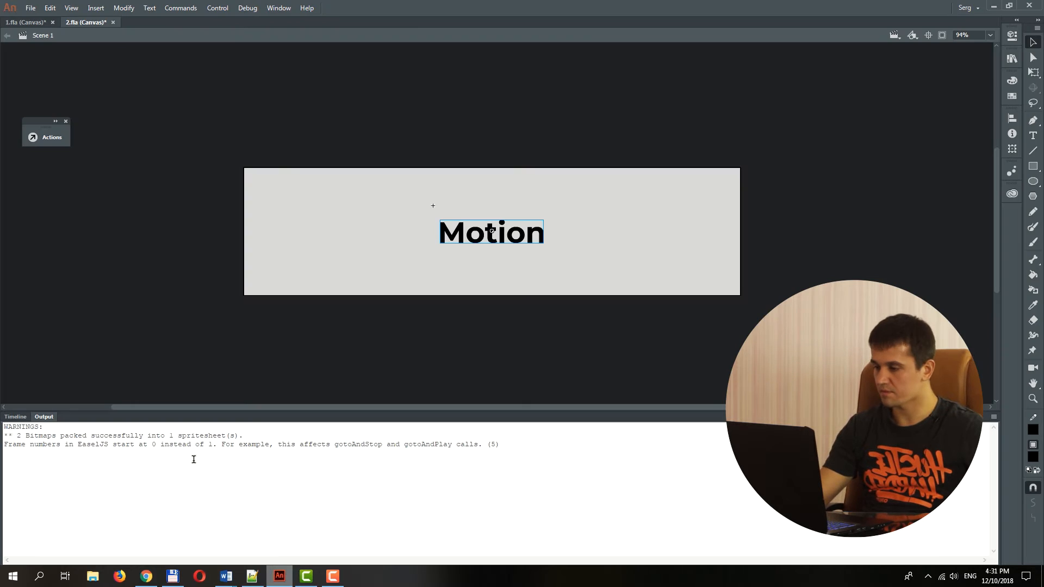
{"action": "left_click", "coordinate": [15, 417]}
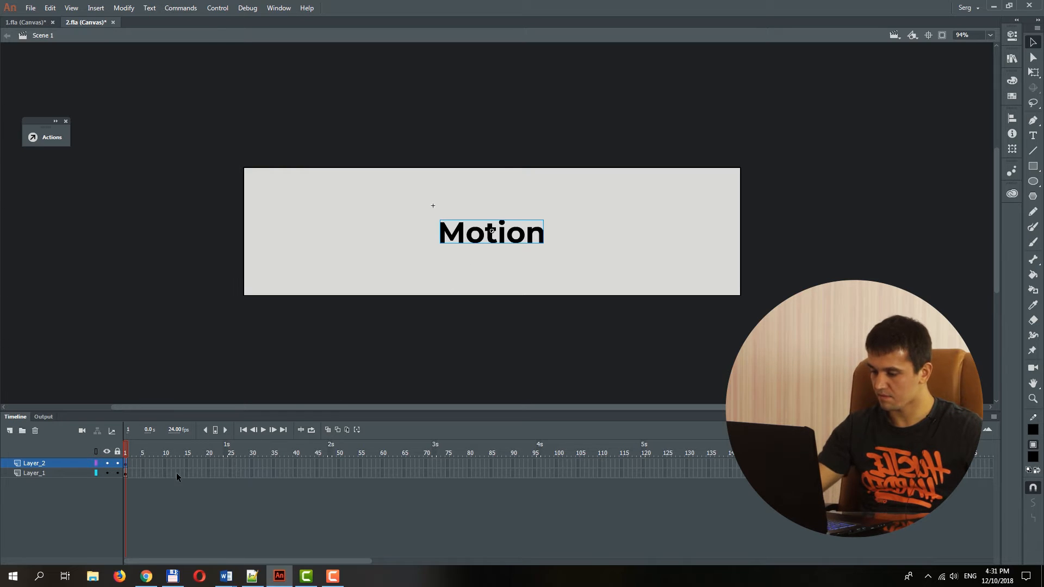
Extend the frames of both the border layer and the text layer to frame 58.
{"action": "left_click_drag", "start_coordinate": [180, 473], "coordinate": [376, 476]}
{"action": "key", "text": "shift+F5"}
{"action": "key", "text": "shift+F5"}
{"action": "key", "text": "shift+F5"}
{"action": "key", "text": "shift+F5"}
{"action": "key", "text": "shift+F5"}
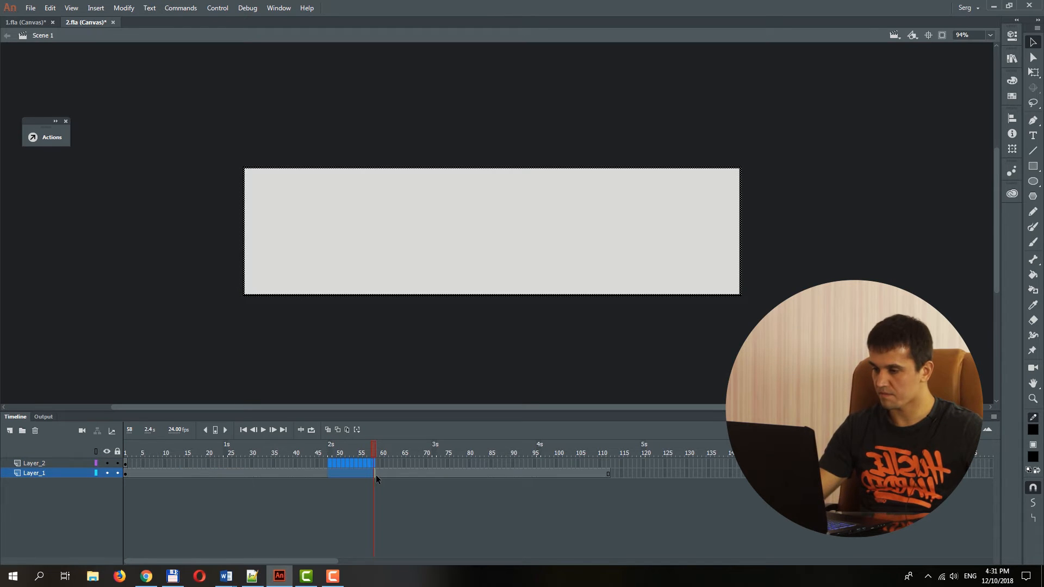
{"action": "key", "text": "shift+F5"}
{"action": "key", "text": "shift+F5"}
{"action": "key", "text": "F5"}
Insert keyframes for the Motion text at frames 18, 38 and 58 of Layer_2.
{"action": "left_click", "coordinate": [236, 471]}
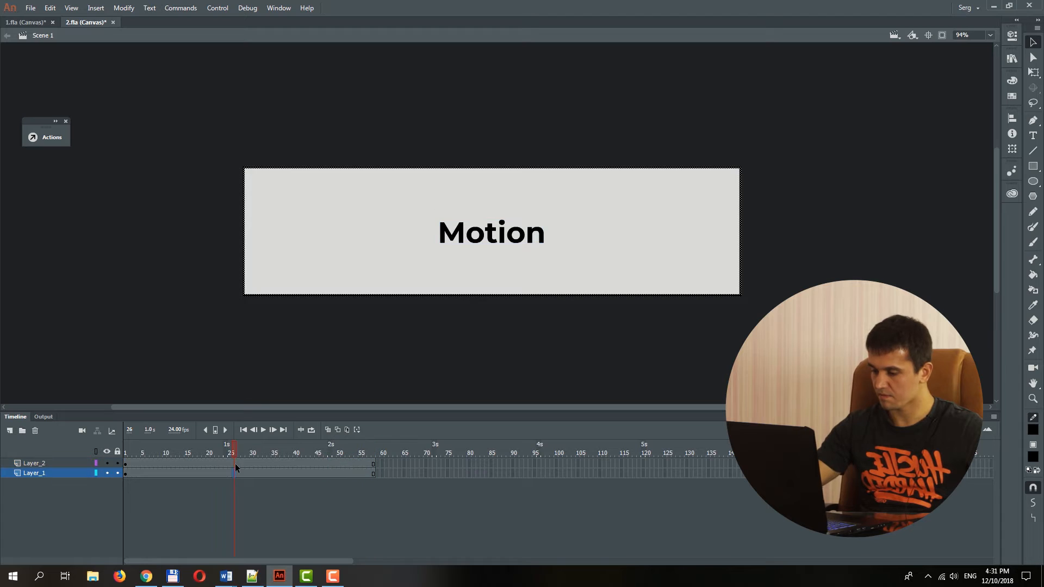
{"action": "left_click", "coordinate": [237, 462]}
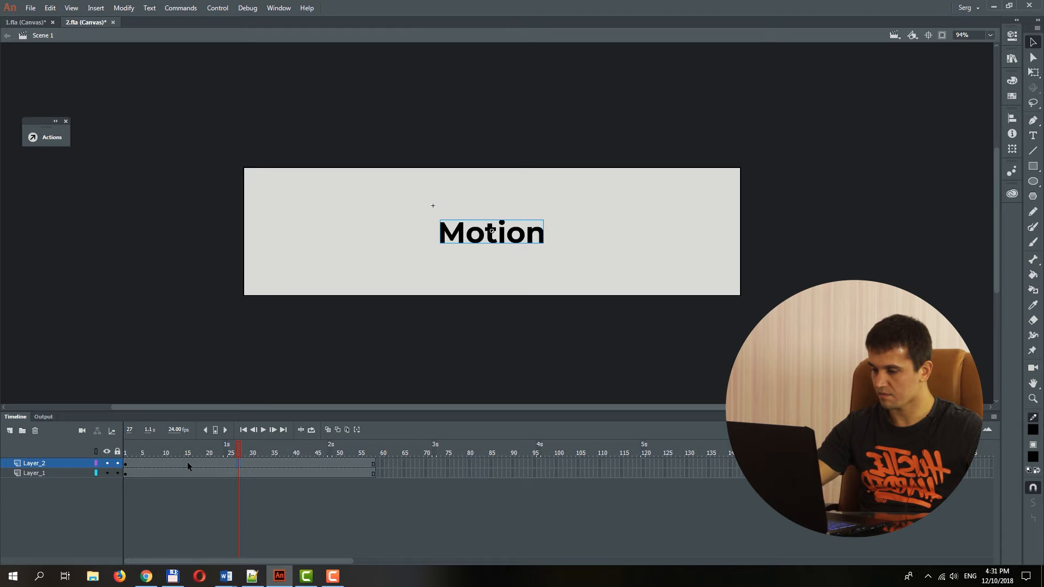
{"action": "key", "text": "F6"}
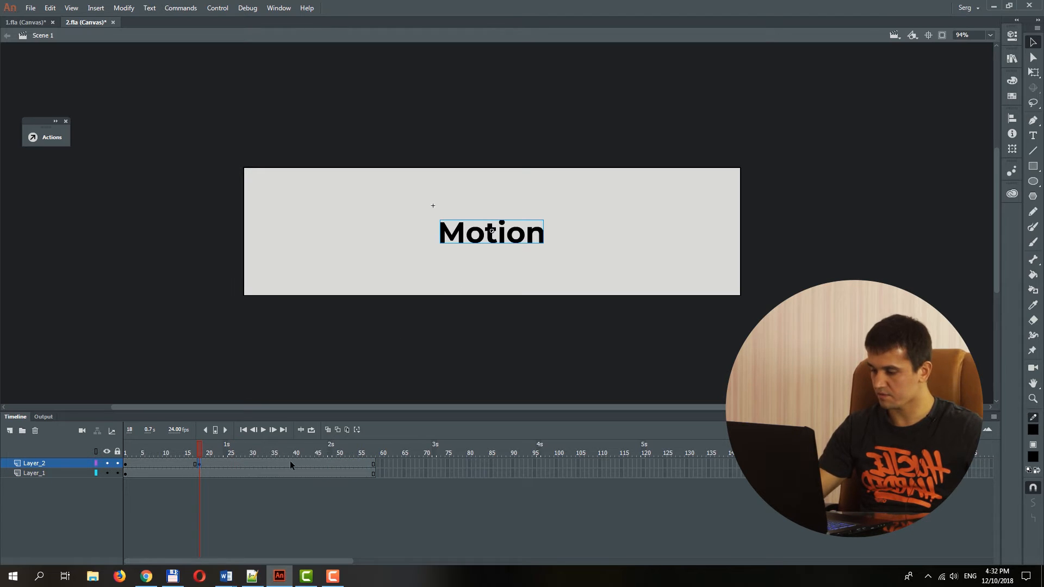
{"action": "left_click", "coordinate": [373, 465]}
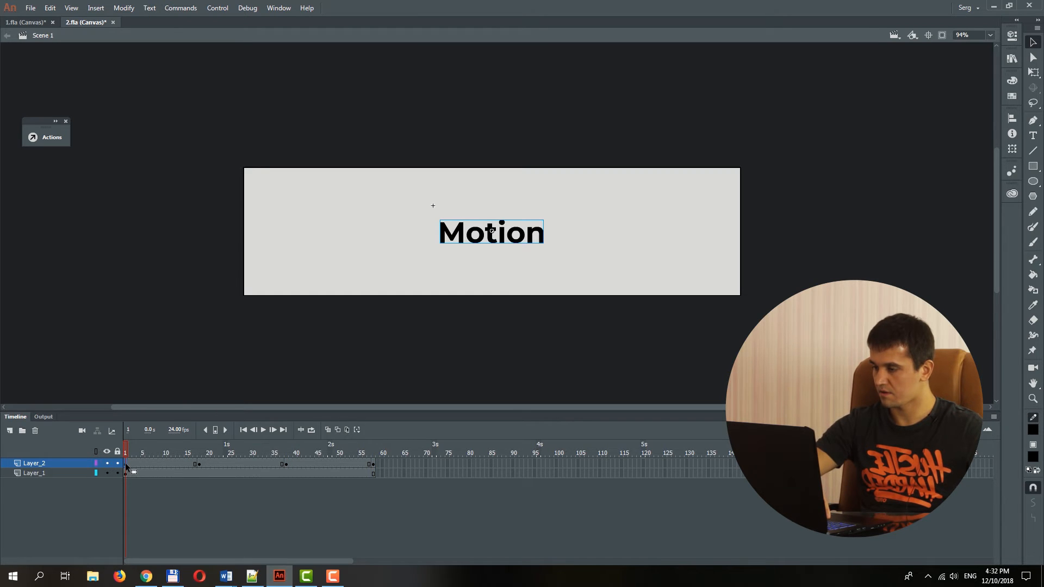
At frame 1, move the Motion text horizontally until it sits just outside the stage's left edge.
{"action": "key", "text": "shift+Left"}
{"action": "key", "text": "shift+Left"}
{"action": "key", "text": "shift+Left"}
{"action": "key", "text": "shift+Left"}
{"action": "key", "text": "shift+Left"}
{"action": "key", "text": "shift+Left"}
{"action": "key", "text": "shift+Left"}
{"action": "key", "text": "shift+Left"}
{"action": "key", "text": "shift+Left"}
{"action": "key", "text": "shift+Left"}
{"action": "key", "text": "shift+Left"}
{"action": "key", "text": "shift+Left"}
{"action": "key", "text": "shift+Left"}
{"action": "key", "text": "shift+Left"}
{"action": "key", "text": "shift+Left"}
{"action": "key", "text": "shift+Left"}
{"action": "key", "text": "shift+Left"}
{"action": "key", "text": "shift+Left"}
{"action": "key", "text": "shift+Left"}
{"action": "key", "text": "shift+Left"}
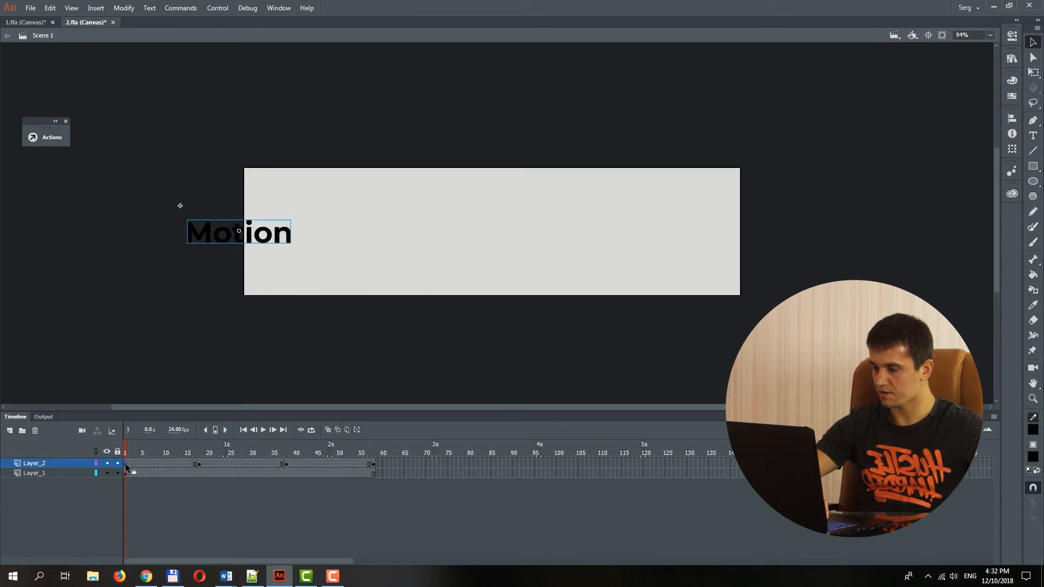
{"action": "key", "text": "shift+Left"}
{"action": "key", "text": "shift+Left"}
{"action": "key", "text": "shift+Left"}
{"action": "key", "text": "shift+Left"}
{"action": "key", "text": "shift+Left"}
{"action": "key", "text": "shift+Left"}
{"action": "key", "text": "shift+Left"}
{"action": "key", "text": "shift+Left"}
{"action": "key", "text": "shift+Left"}
{"action": "key", "text": "shift+Left"}
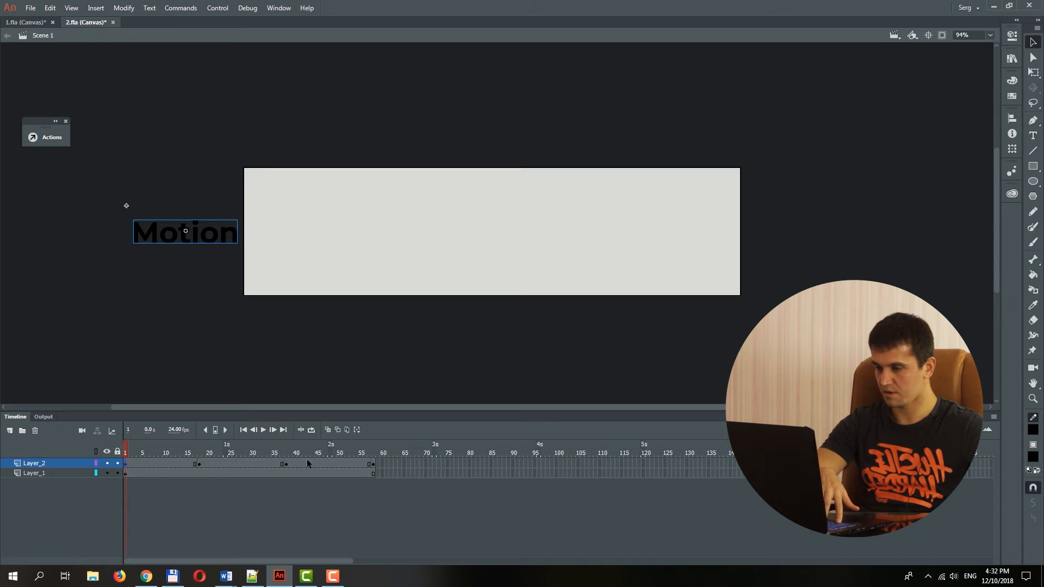
At frame 58, move the Motion text horizontally to the stage's right edge so it lies almost entirely outside.
{"action": "left_click", "coordinate": [373, 464]}
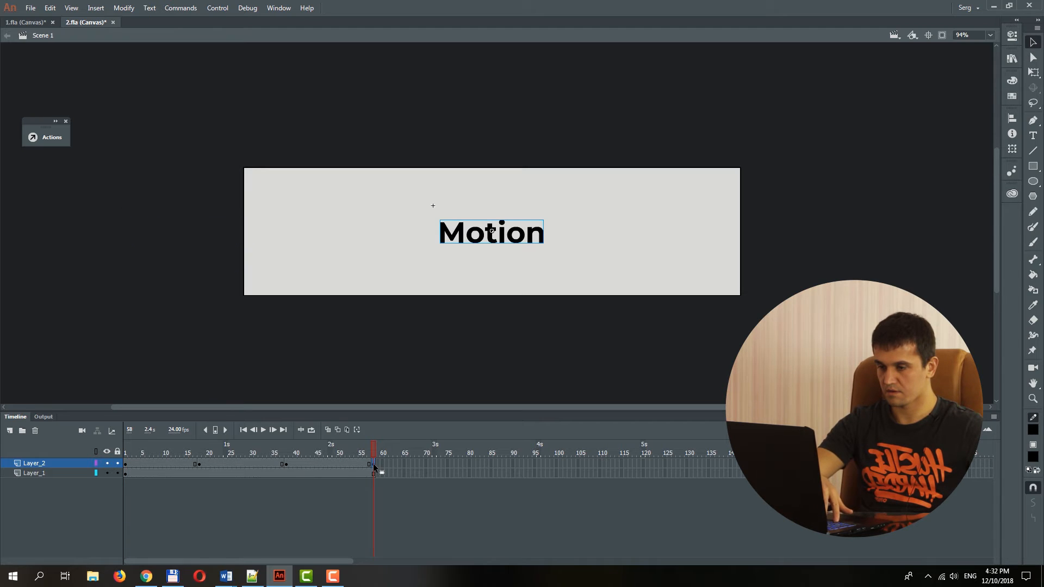
{"action": "key", "text": "shift+Right"}
{"action": "key", "text": "shift+Right"}
{"action": "key", "text": "shift+Right"}
{"action": "key", "text": "shift+Right"}
{"action": "key", "text": "shift+Right"}
{"action": "key", "text": "shift+Right"}
{"action": "key", "text": "shift+Right"}
{"action": "key", "text": "shift+Right"}
{"action": "key", "text": "shift+Right"}
{"action": "key", "text": "shift+Right"}
{"action": "key", "text": "shift+Right"}
{"action": "key", "text": "shift+Right"}
{"action": "key", "text": "shift+Right"}
{"action": "key", "text": "shift+Right"}
{"action": "key", "text": "shift+Right"}
{"action": "key", "text": "shift+Right"}
{"action": "key", "text": "shift+Right"}
{"action": "key", "text": "shift+Right"}
{"action": "key", "text": "shift+Right"}
{"action": "key", "text": "shift+Right"}
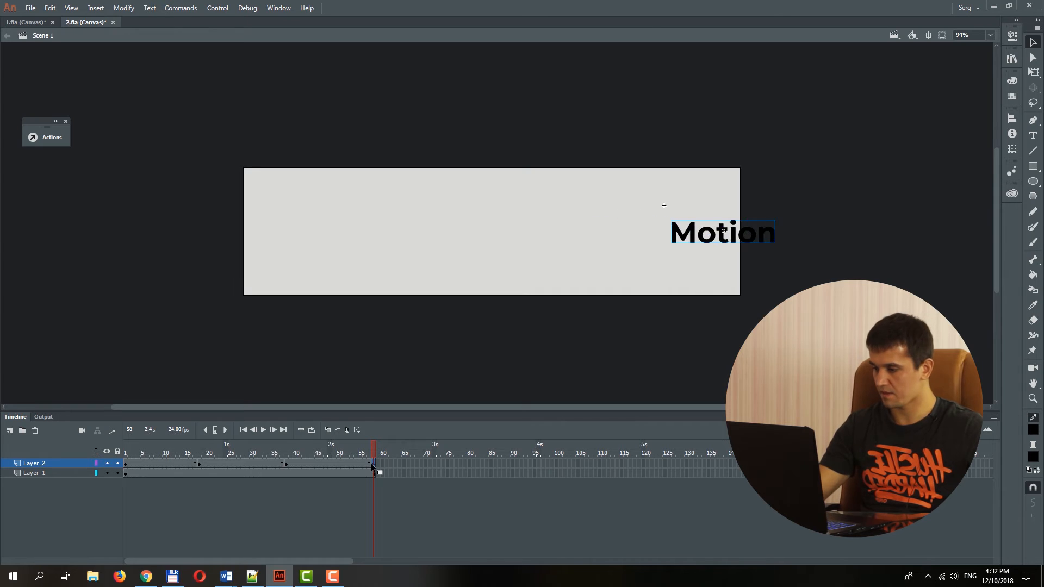
{"action": "key", "text": "shift+Right"}
{"action": "key", "text": "shift+Right"}
{"action": "key", "text": "shift+Right"}
{"action": "key", "text": "shift+Right"}
{"action": "key", "text": "shift+Right"}
{"action": "key", "text": "shift+Right"}
{"action": "key", "text": "shift+Right"}
{"action": "key", "text": "shift+Right"}
{"action": "key", "text": "shift+Right"}
{"action": "key", "text": "shift+Right"}
{"action": "key", "text": "shift+Right"}
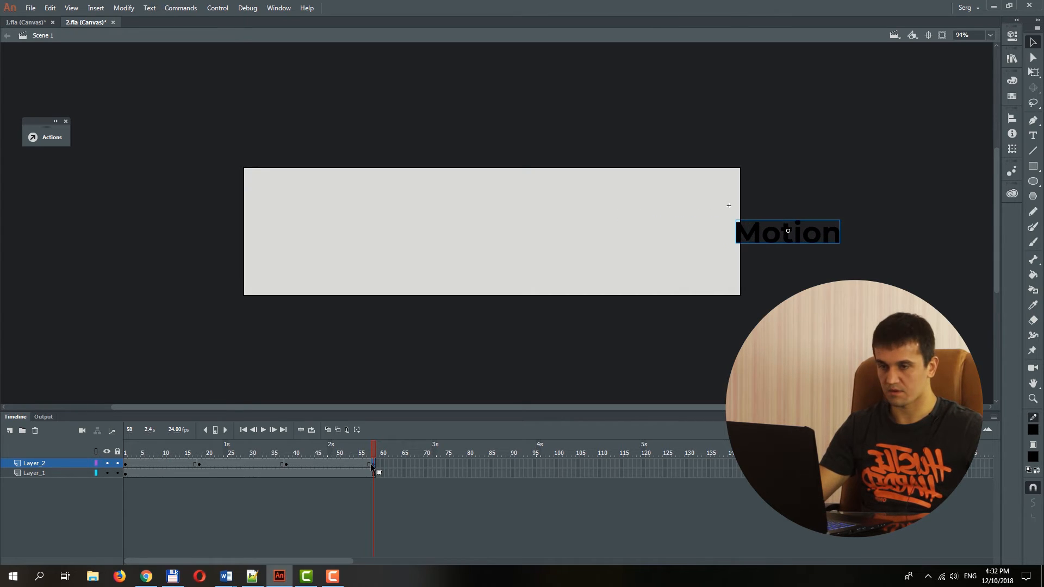
Create a classic tween on Layer_2 between frames 1 and 18 and set its easing to 100 out.
{"action": "right_click", "coordinate": [154, 463]}
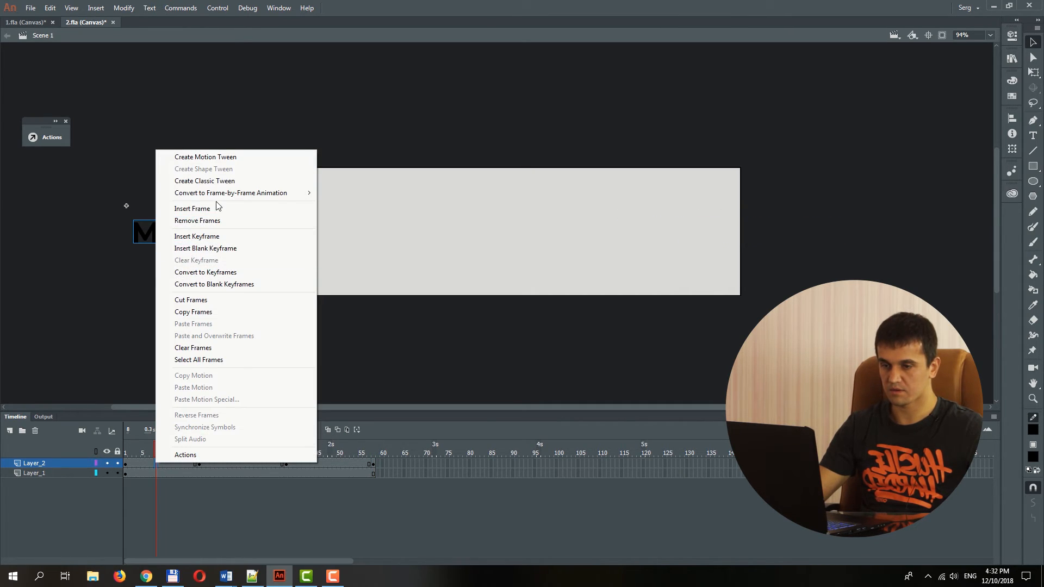
{"action": "left_click", "coordinate": [213, 180]}
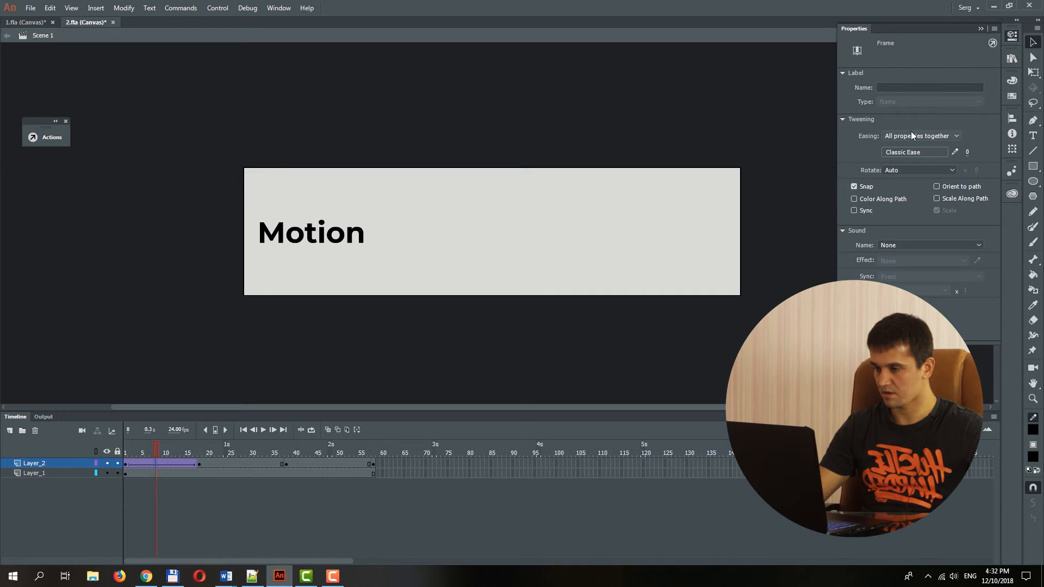
{"action": "left_click", "coordinate": [1012, 35]}
{"action": "left_click_drag", "start_coordinate": [1011, 18], "coordinate": [1012, 20]}
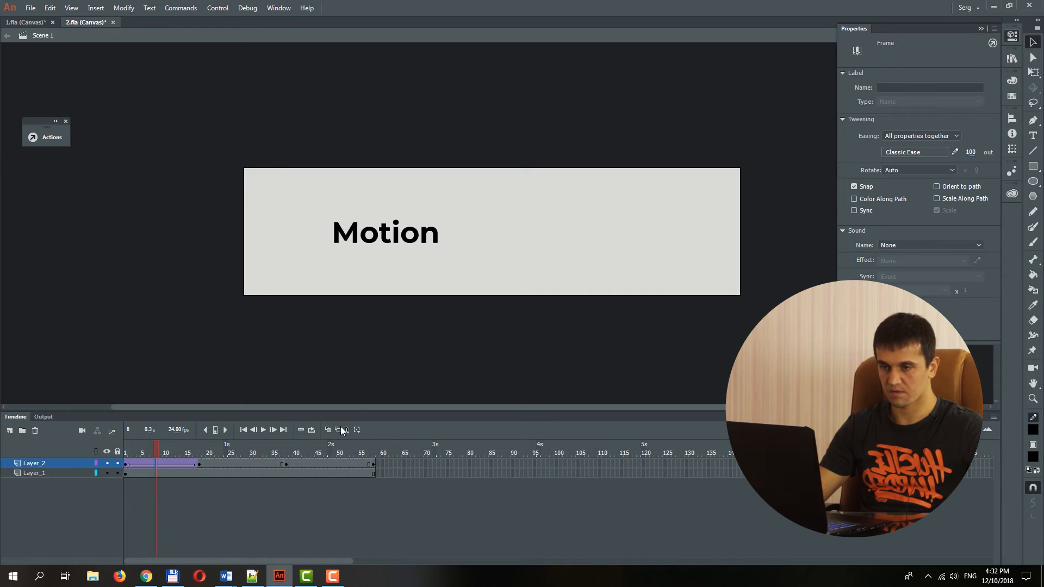
Create a classic tween on Layer_2 between frames 38 and 58 and set its easing to -100 in.
{"action": "right_click", "coordinate": [330, 463]}
{"action": "left_click", "coordinate": [396, 181]}
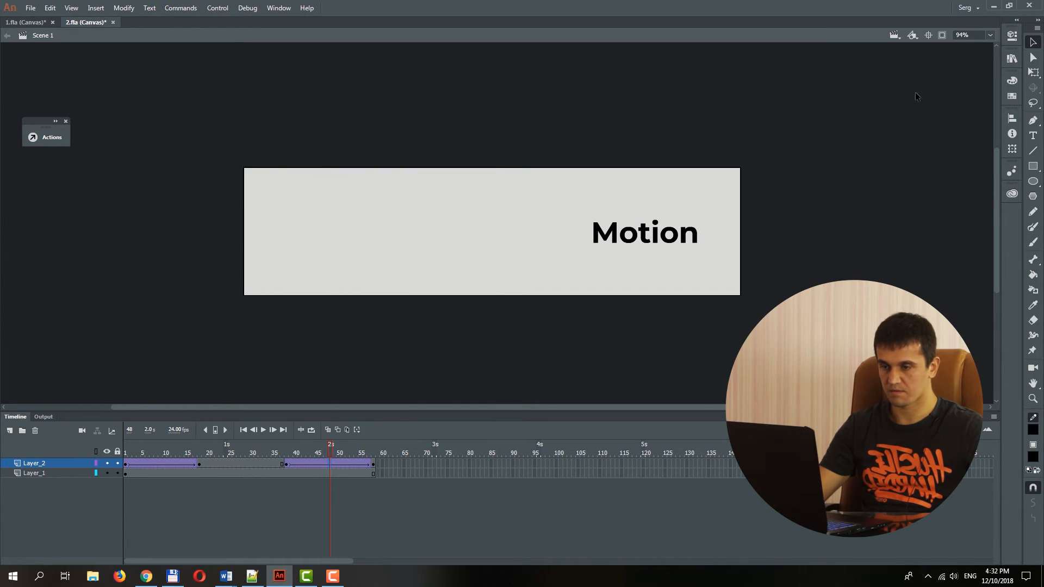
{"action": "left_click", "coordinate": [1008, 38]}
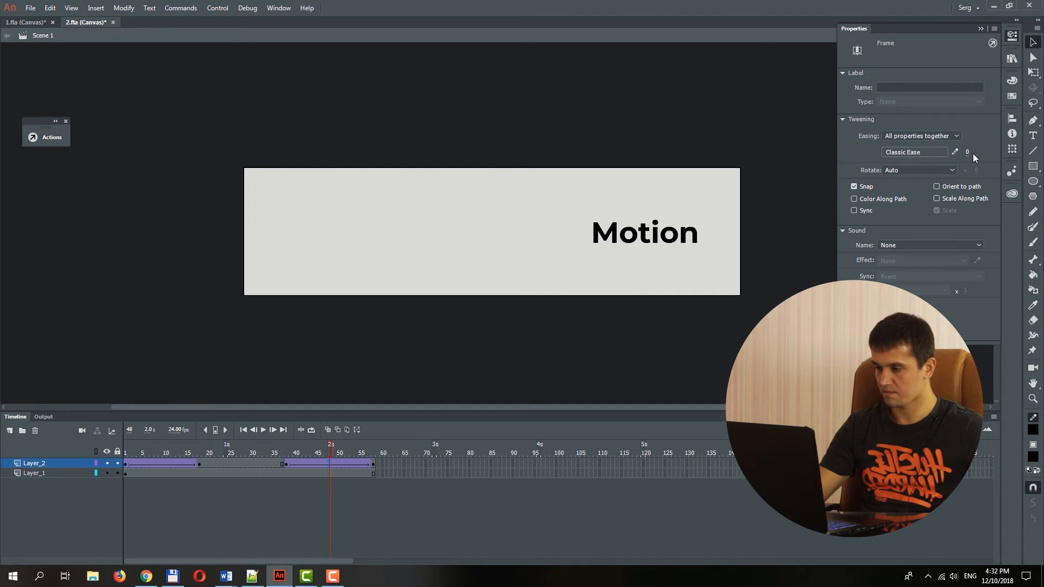
{"action": "left_click_drag", "start_coordinate": [970, 154], "coordinate": [440, 384]}
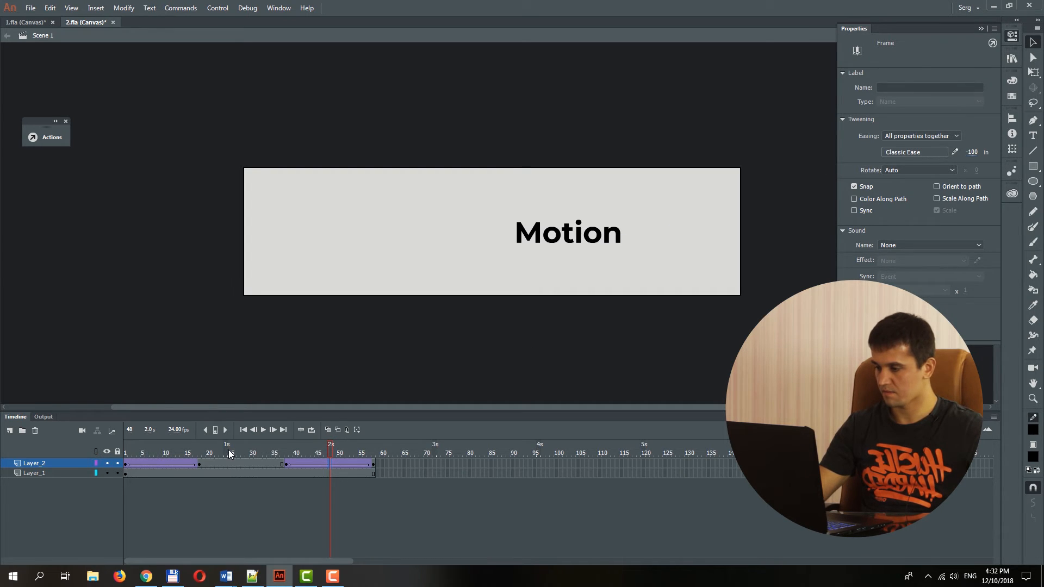
Scrub through the text animation, test the movie in the browser, and return to the document's timeline.
{"action": "left_click_drag", "start_coordinate": [229, 454], "coordinate": [374, 436]}
{"action": "key", "text": "ctrl+Return"}
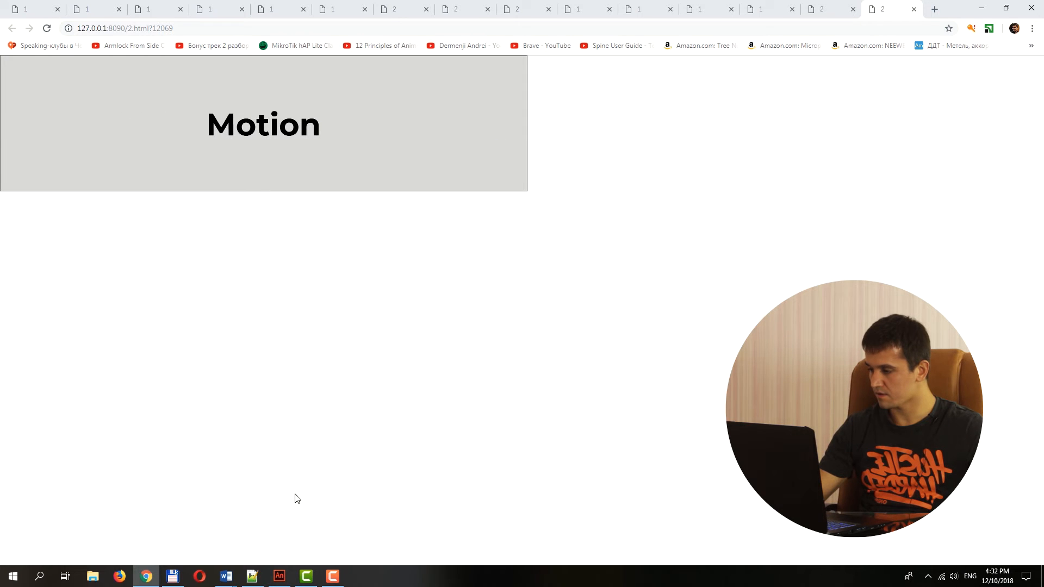
{"action": "left_click", "coordinate": [278, 578]}
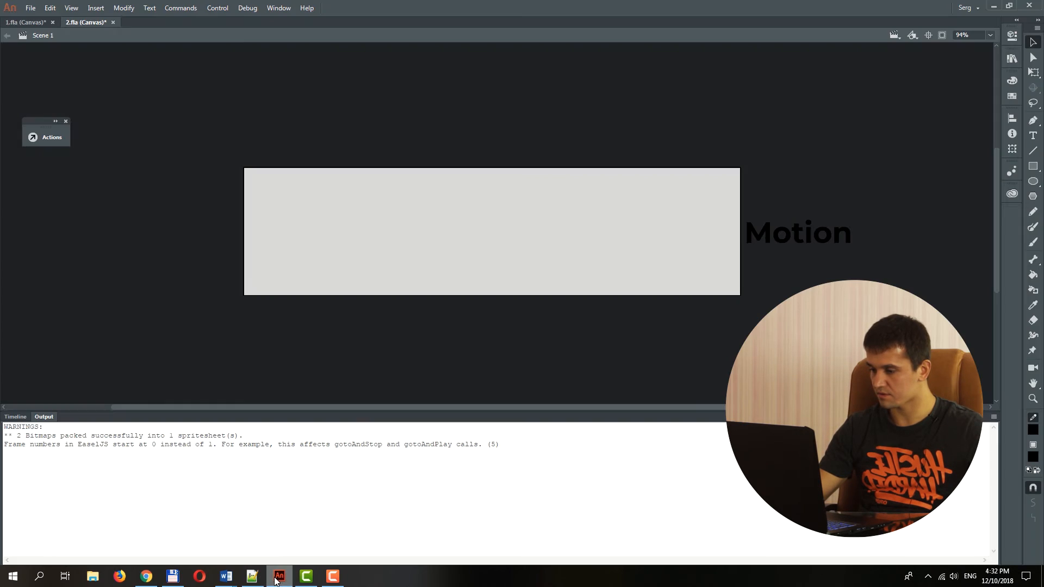
{"action": "left_click", "coordinate": [15, 417]}
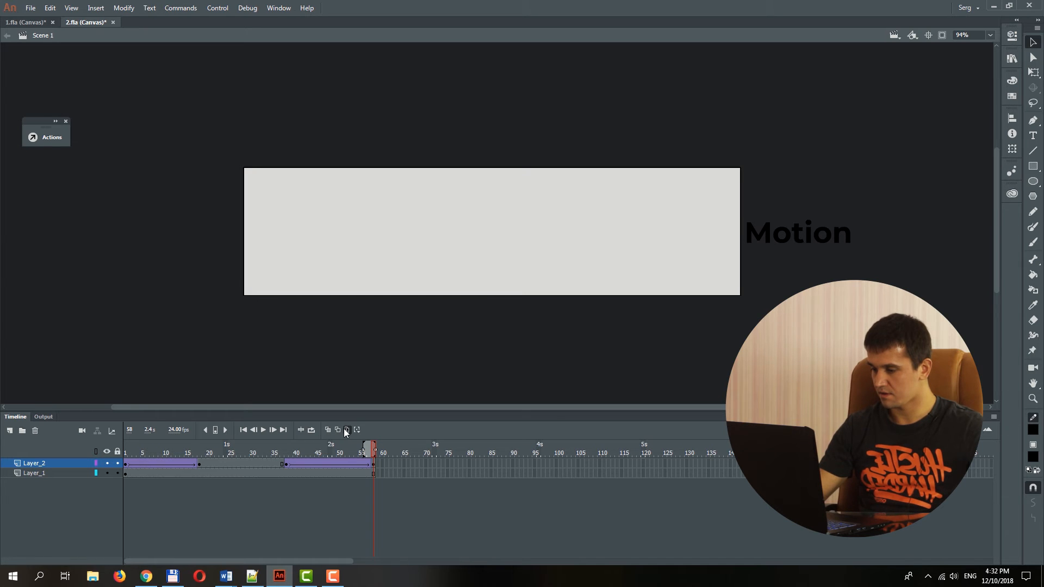
Edit multiple frames across frames 1 to 58 and move all Motion text instances on Layer_2 down into the stage's lower half.
{"action": "left_click", "coordinate": [132, 447]}
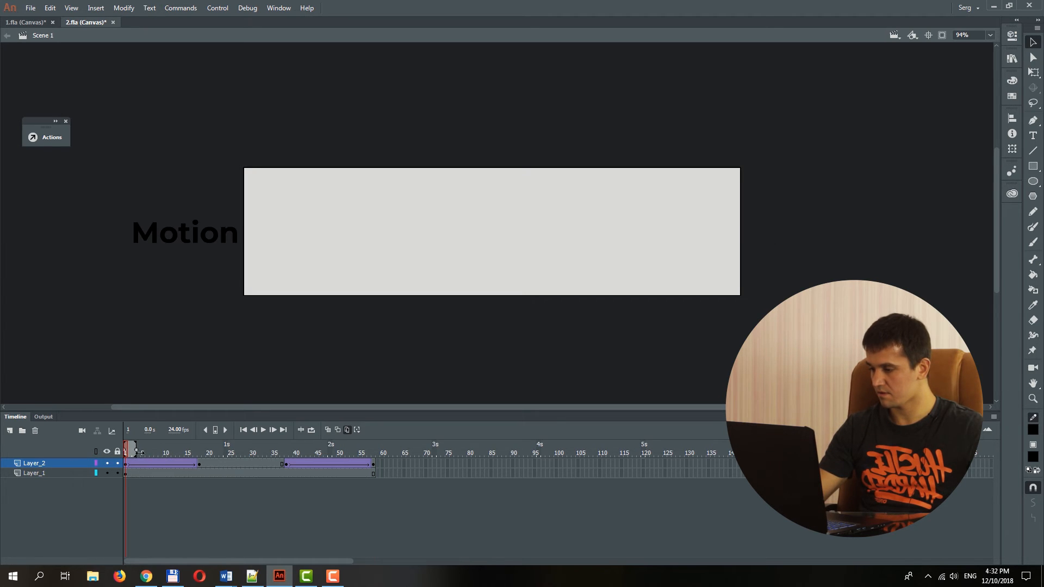
{"action": "left_click_drag", "start_coordinate": [138, 451], "coordinate": [376, 452]}
{"action": "left_click", "coordinate": [373, 464]}
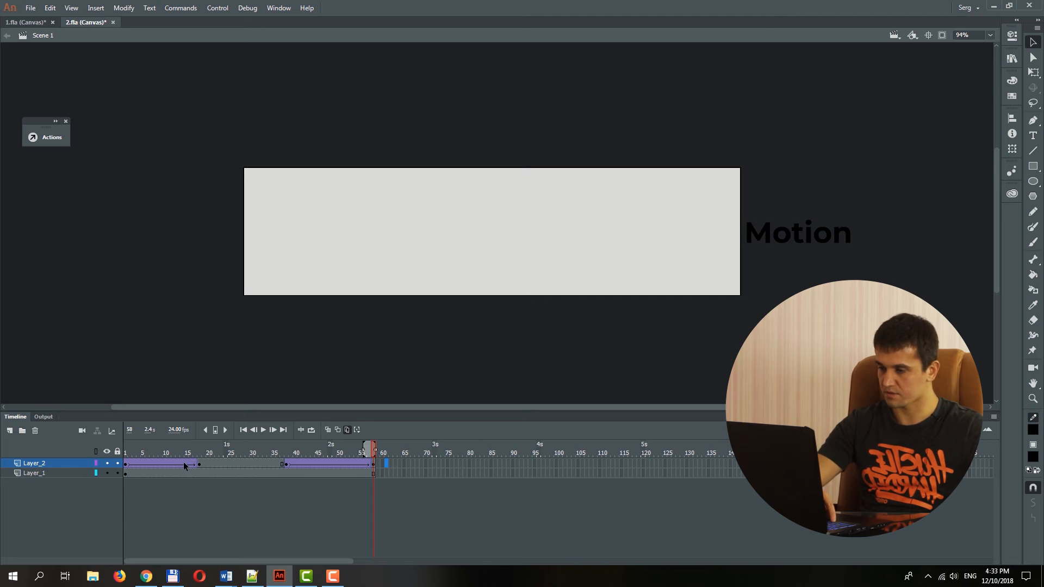
{"action": "left_click", "coordinate": [125, 465]}
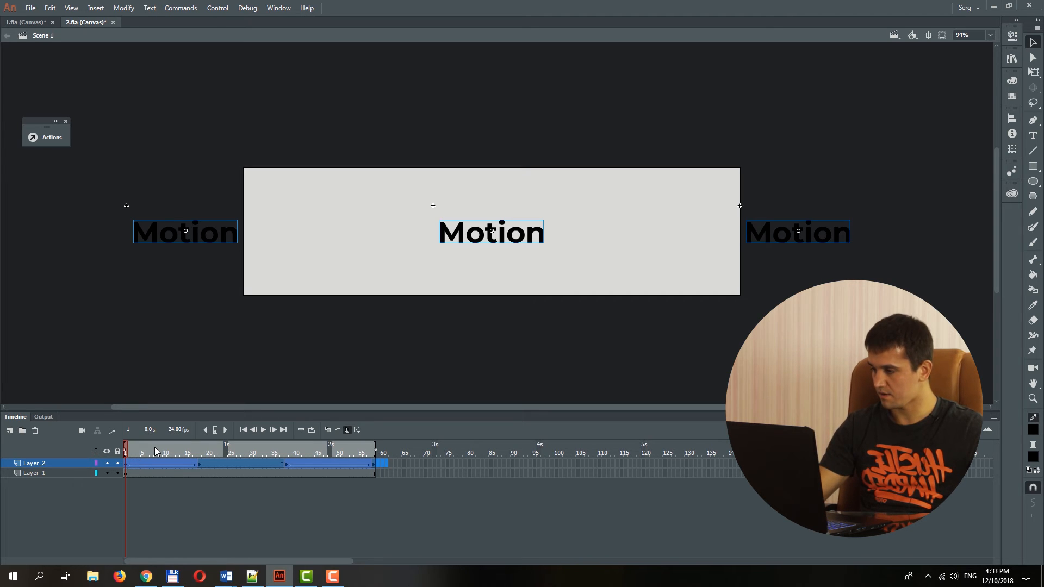
{"action": "key", "text": "shift+Down"}
{"action": "key", "text": "shift+Down"}
{"action": "key", "text": "shift+Down"}
{"action": "key", "text": "shift+Down"}
{"action": "key", "text": "shift+Down"}
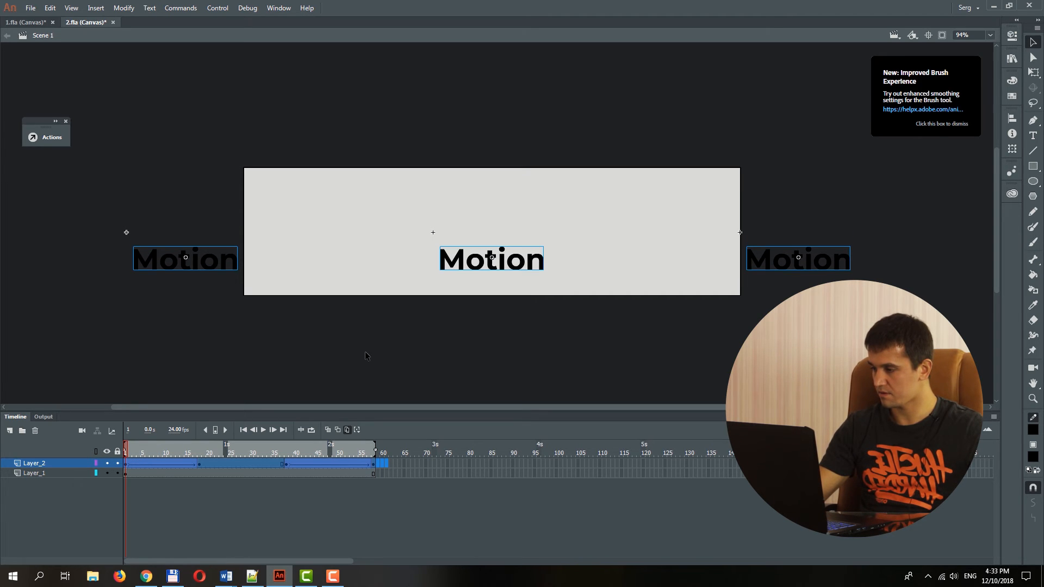
Copy Layer_2 and paste it as a second text layer above the original.
{"action": "right_click", "coordinate": [26, 466]}
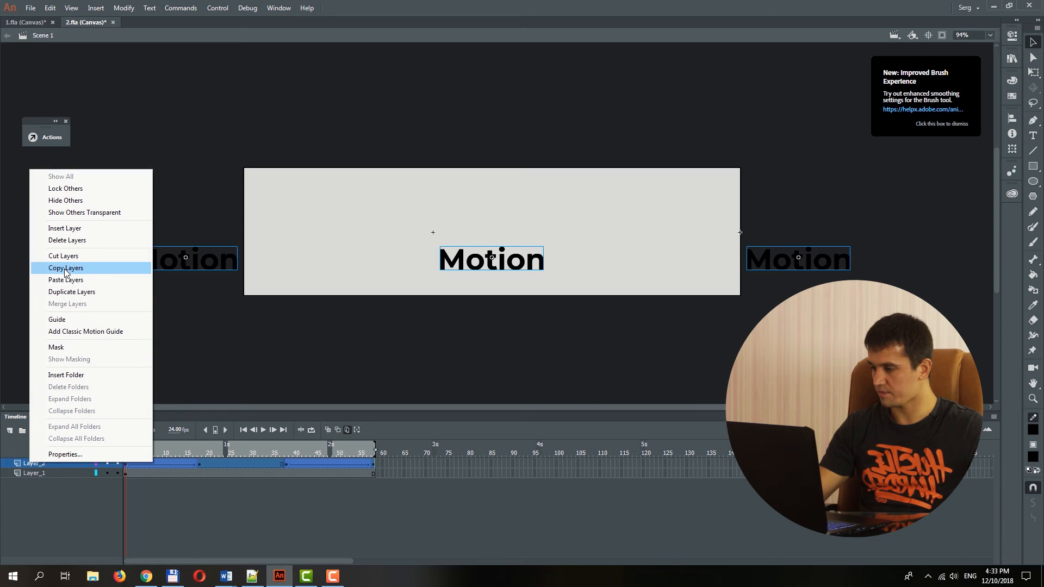
{"action": "left_click", "coordinate": [65, 269]}
{"action": "right_click", "coordinate": [27, 468]}
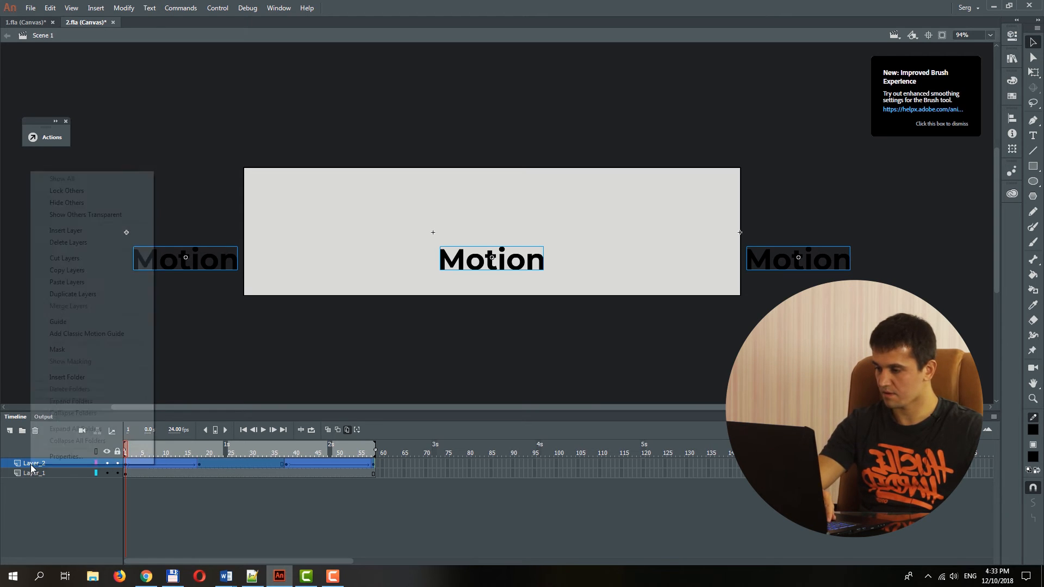
{"action": "left_click", "coordinate": [69, 285]}
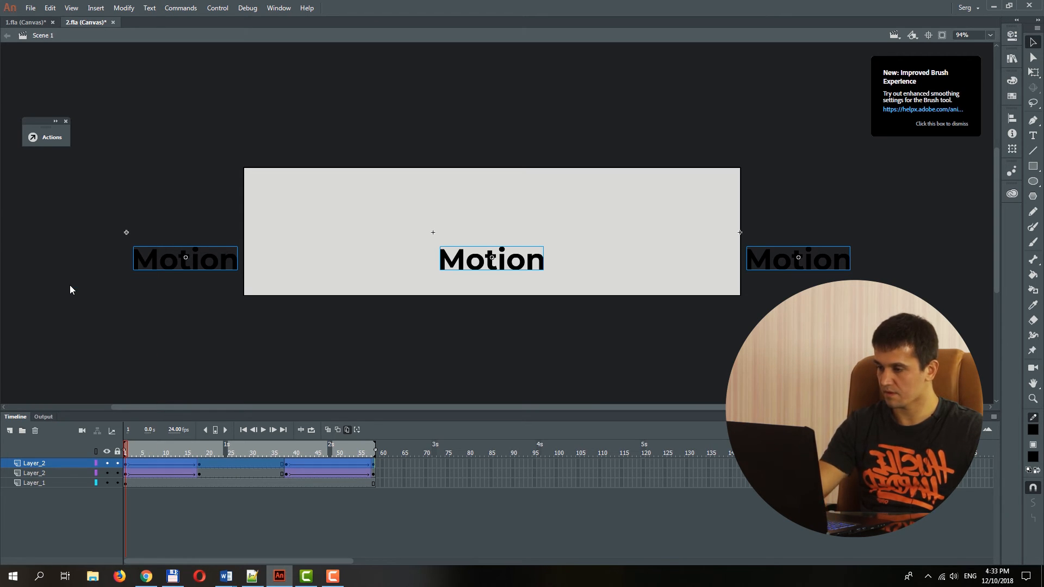
Move the copied layer's Motion text up into the stage's upper half at all keyframes, and turn off multiple-frame editing.
{"action": "key", "text": "shift+Up"}
{"action": "key", "text": "shift+Up"}
{"action": "key", "text": "shift+Up"}
{"action": "key", "text": "shift+Up"}
{"action": "key", "text": "shift+Up"}
{"action": "key", "text": "shift+Up"}
{"action": "key", "text": "shift+Up"}
{"action": "key", "text": "shift+Up"}
{"action": "key", "text": "shift+Up"}
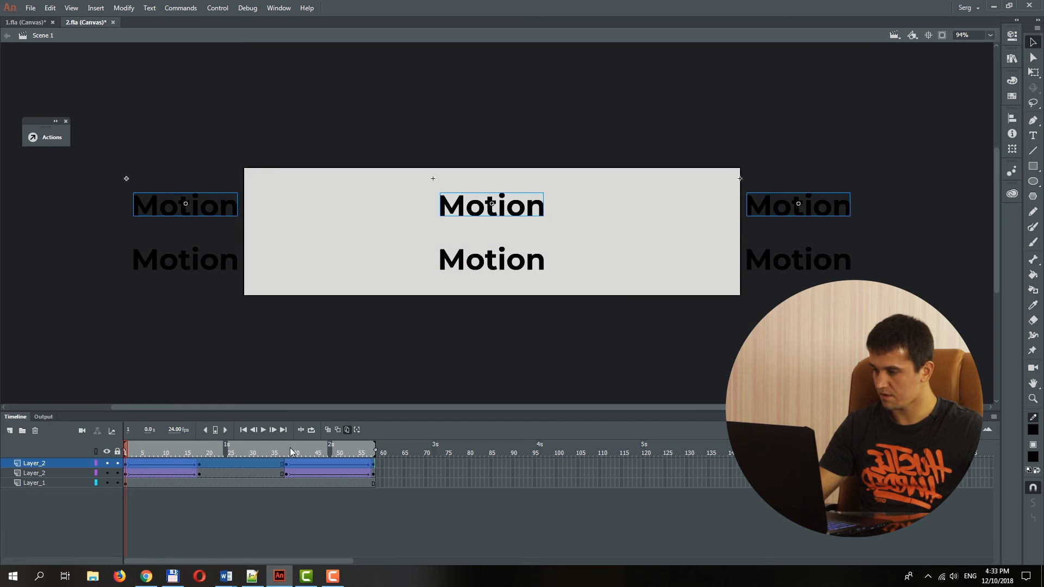
{"action": "left_click", "coordinate": [347, 430]}
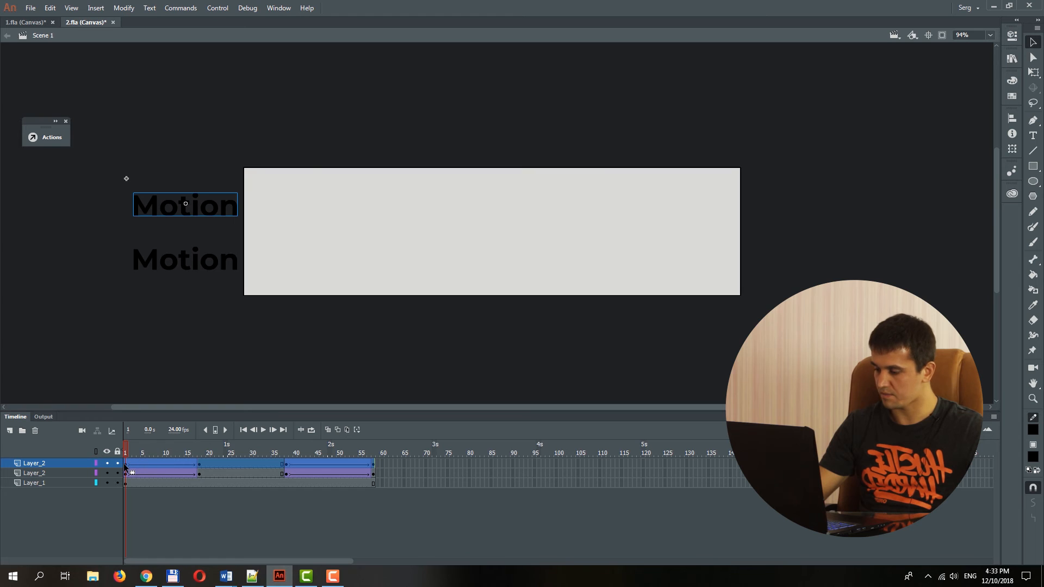
At frame 1, stretch the upper Motion text to about 1.5 times its width, flatten its height, and shift it left off the stage.
{"action": "left_click", "coordinate": [194, 209]}
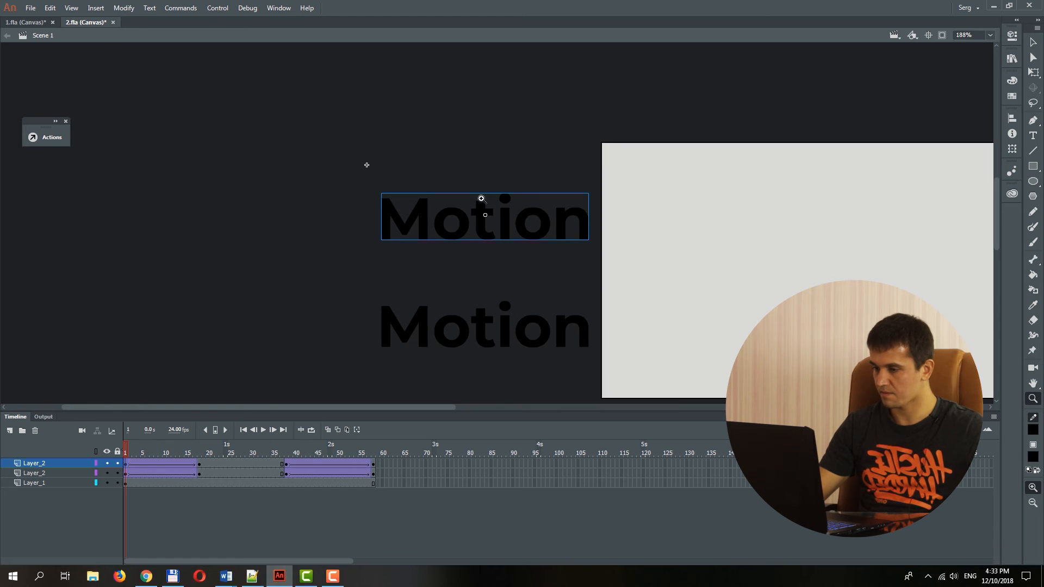
{"action": "left_click", "coordinate": [506, 221]}
{"action": "key", "text": "q"}
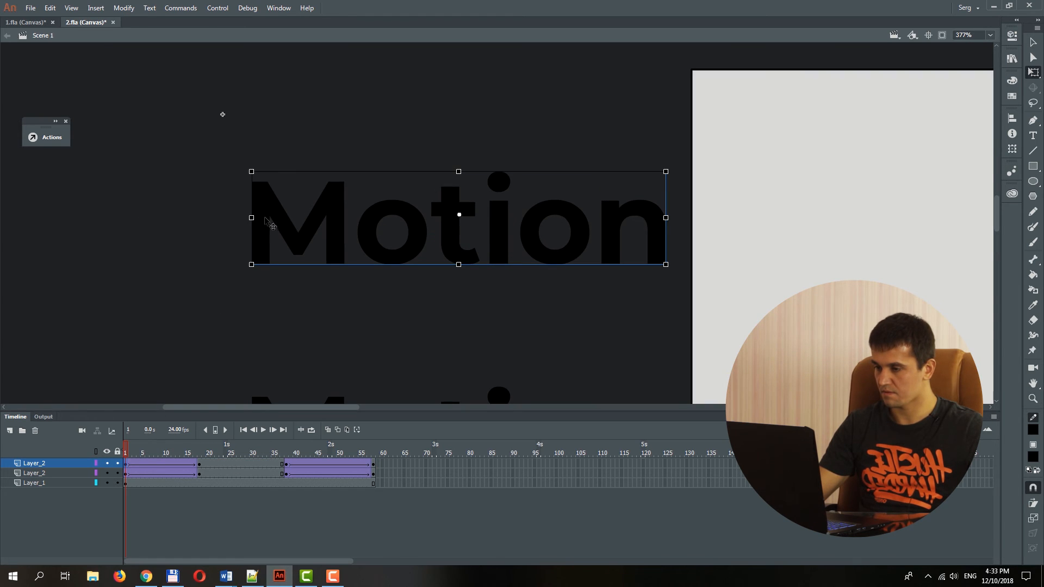
{"action": "left_click_drag", "start_coordinate": [249, 219], "coordinate": [150, 219]}
{"action": "left_click_drag", "start_coordinate": [459, 172], "coordinate": [456, 194]}
{"action": "key", "text": "Left"}
{"action": "key", "text": "Left"}
{"action": "key", "text": "Left"}
{"action": "key", "text": "Left"}
{"action": "key", "text": "Left"}
{"action": "key", "text": "Left"}
{"action": "key", "text": "Left"}
{"action": "key", "text": "Left"}
{"action": "key", "text": "Left"}
{"action": "key", "text": "Left"}
{"action": "key", "text": "Left"}
{"action": "key", "text": "Left"}
{"action": "key", "text": "Left"}
{"action": "key", "text": "Left"}
{"action": "key", "text": "Left"}
{"action": "key", "text": "Left"}
{"action": "key", "text": "Left"}
{"action": "key", "text": "Left"}
{"action": "key", "text": "Left"}
{"action": "key", "text": "Left"}
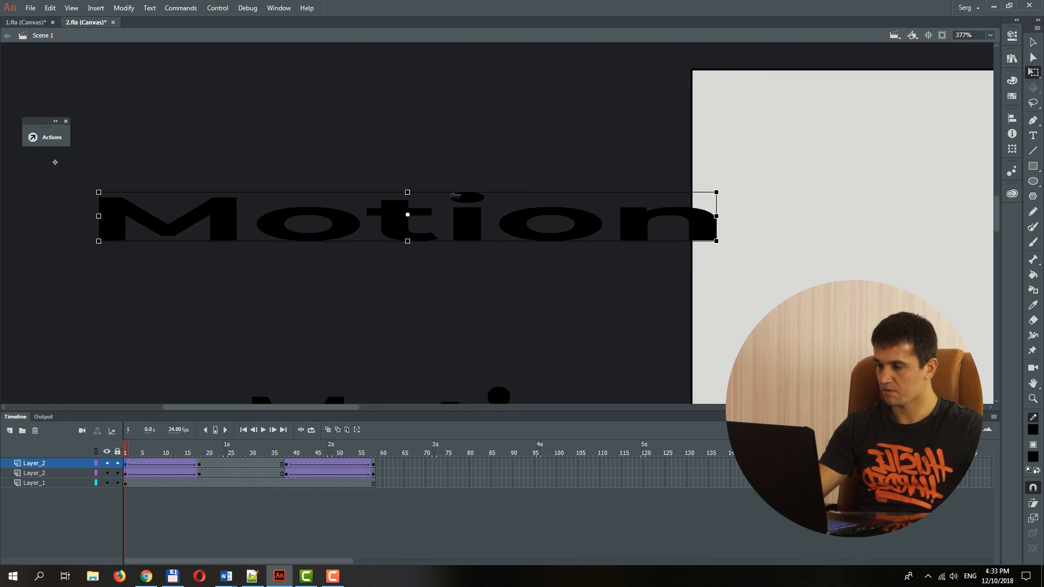
{"action": "key", "text": "Left"}
{"action": "key", "text": "Left"}
{"action": "key", "text": "Left"}
{"action": "key", "text": "Left"}
{"action": "key", "text": "Left"}
{"action": "key", "text": "Left"}
{"action": "key", "text": "Left"}
{"action": "key", "text": "Left"}
{"action": "key", "text": "Left"}
{"action": "key", "text": "Left"}
{"action": "key", "text": "Left"}
{"action": "key", "text": "Left"}
{"action": "key", "text": "Left"}
{"action": "key", "text": "Left"}
{"action": "key", "text": "Left"}
{"action": "key", "text": "Left"}
{"action": "key", "text": "Left"}
{"action": "key", "text": "Left"}
{"action": "key", "text": "Left"}
{"action": "key", "text": "Left"}
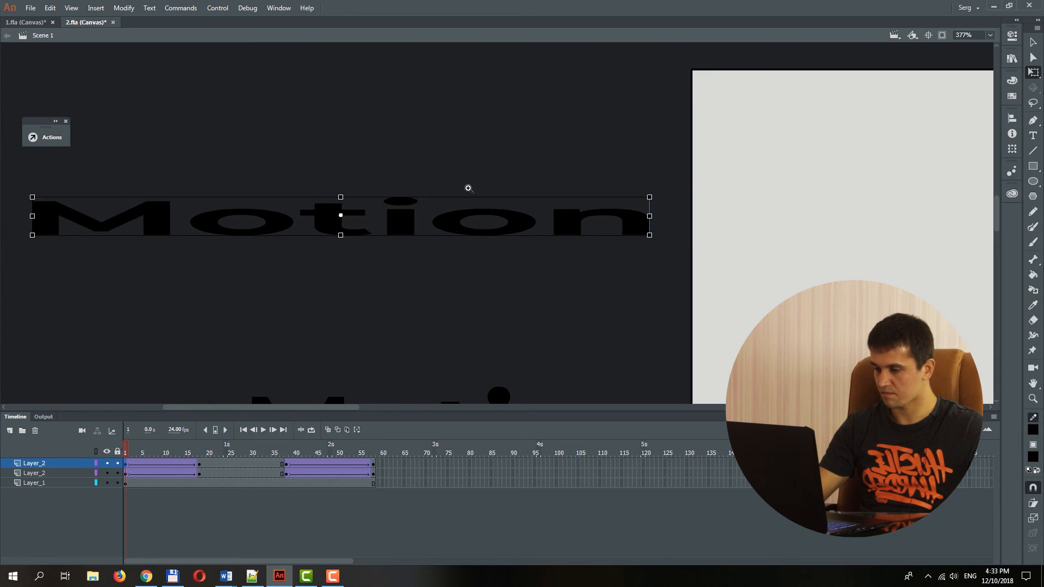
At frame 58, stretch the upper Motion text to nearly double width, flatten its height, and place it beyond the stage's right edge.
{"action": "key", "text": "z"}
{"action": "left_click", "coordinate": [549, 187], "text": "alt"}
{"action": "left_click", "coordinate": [542, 197], "text": "alt"}
{"action": "left_click_drag", "start_coordinate": [566, 263], "coordinate": [484, 261]}
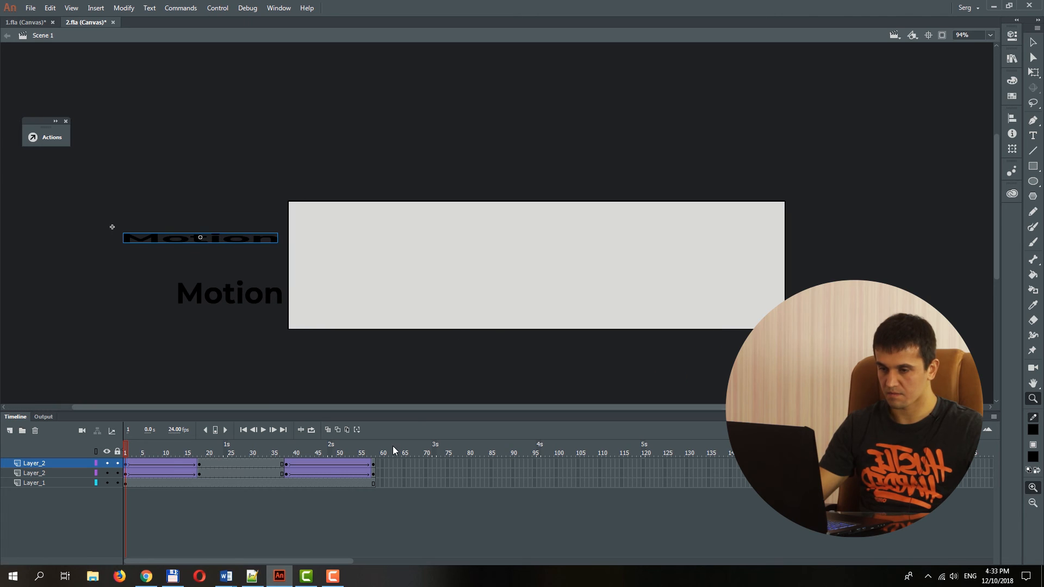
{"action": "left_click", "coordinate": [374, 465]}
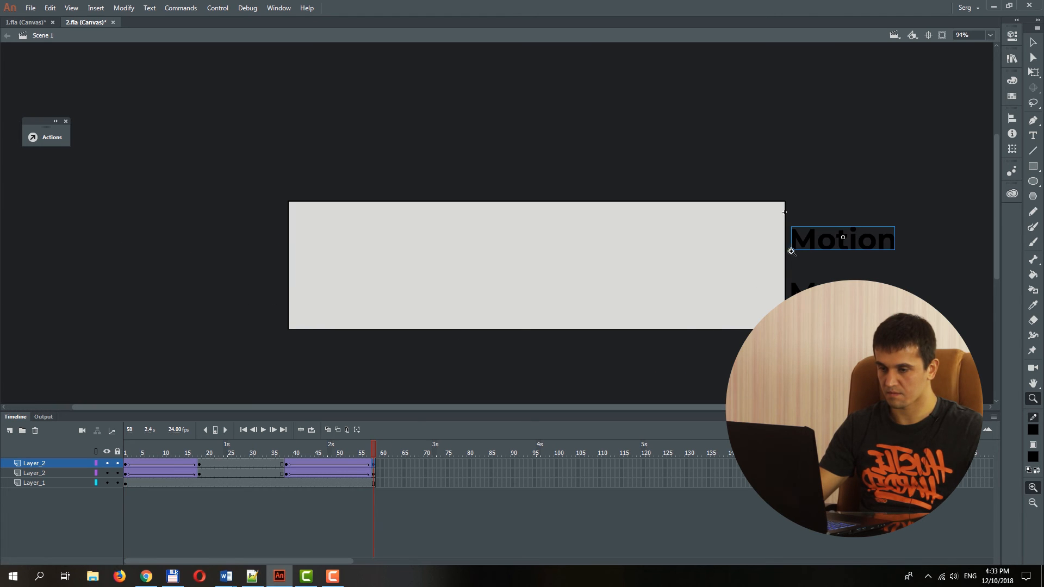
{"action": "left_click_drag", "start_coordinate": [895, 238], "coordinate": [940, 241]}
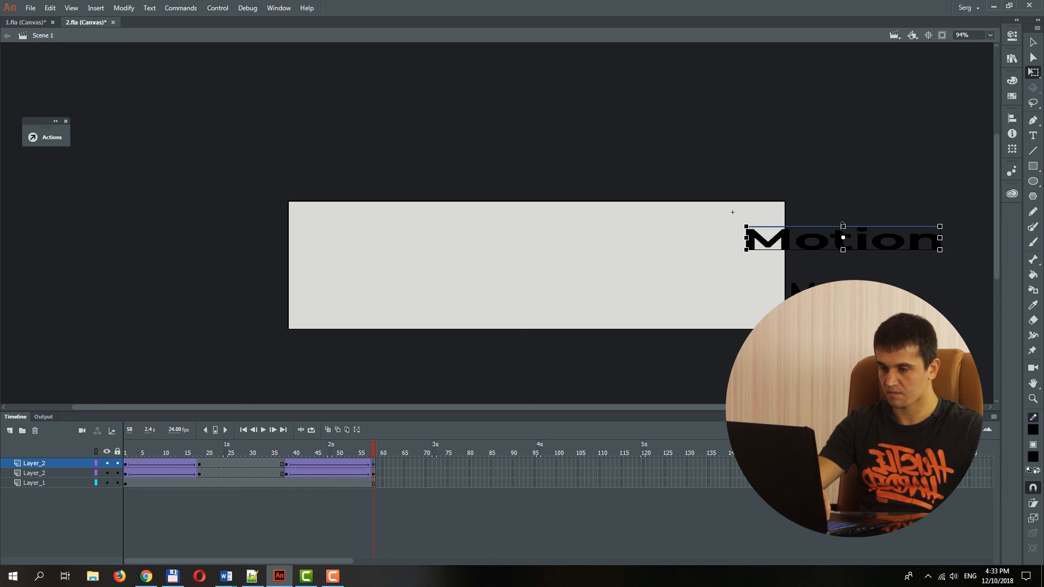
{"action": "left_click_drag", "start_coordinate": [843, 226], "coordinate": [843, 232]}
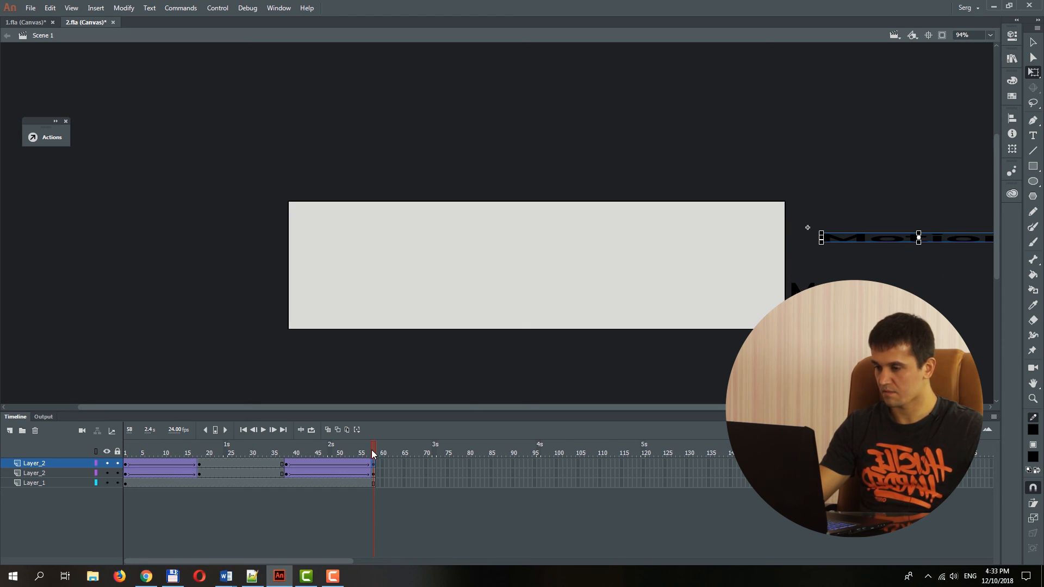
Scrub through both text animations to compare them and test the movie.
{"action": "left_click_drag", "start_coordinate": [372, 450], "coordinate": [268, 463]}
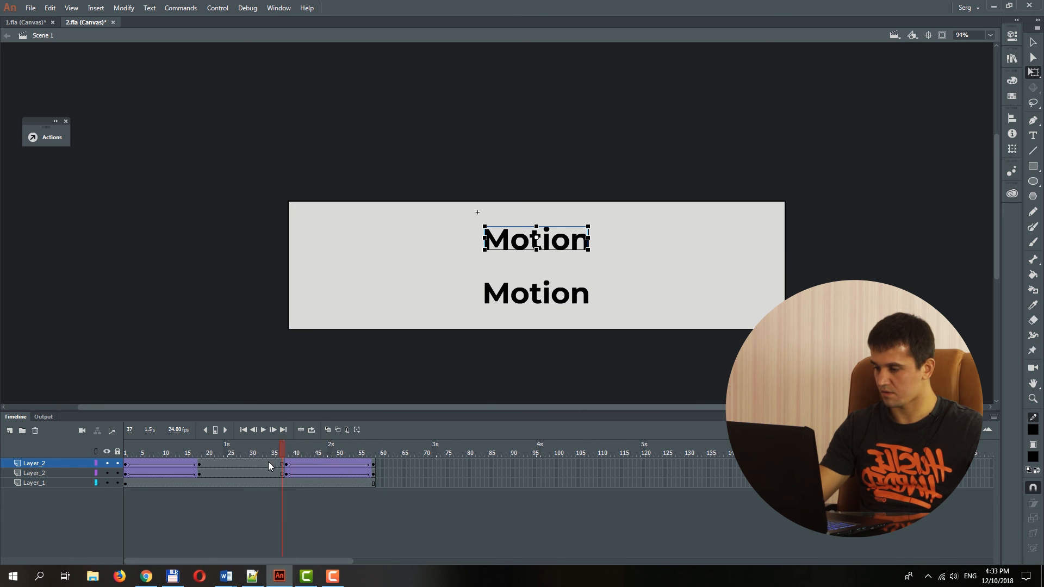
{"action": "left_click_drag", "start_coordinate": [204, 468], "coordinate": [286, 455]}
{"action": "left_click_drag", "start_coordinate": [165, 452], "coordinate": [259, 450]}
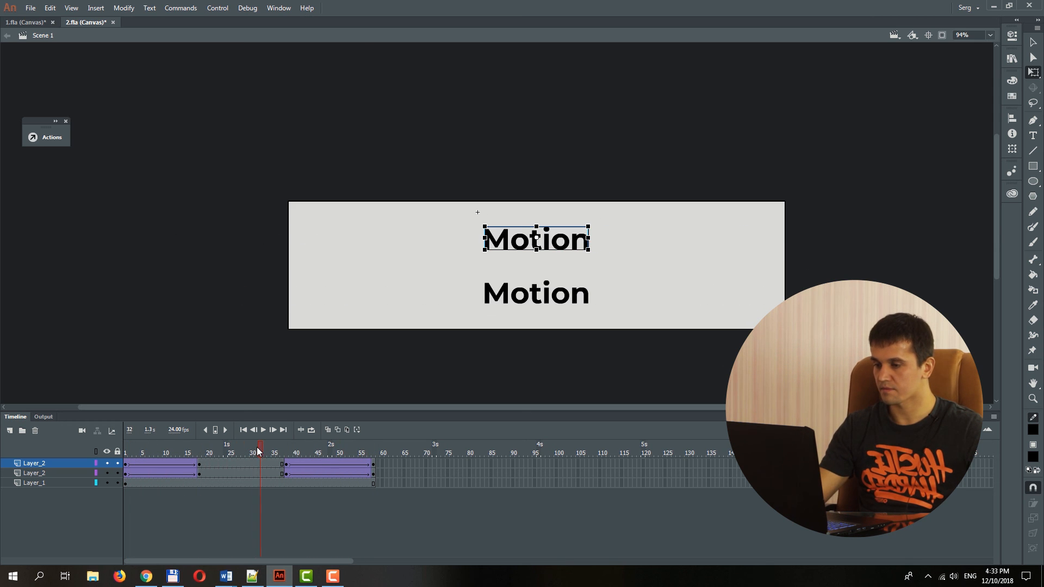
{"action": "key", "text": "ctrl+Return"}
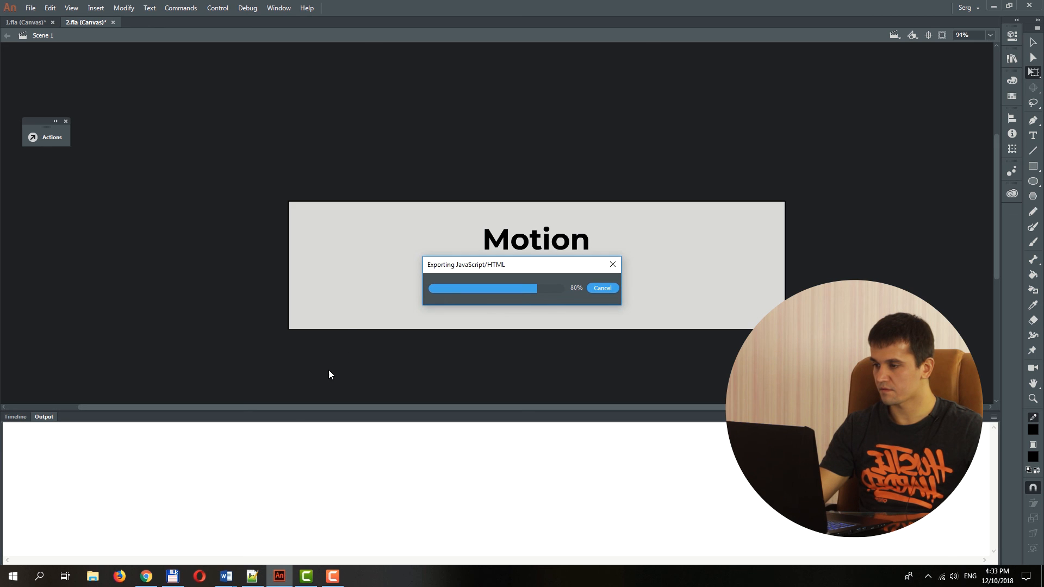